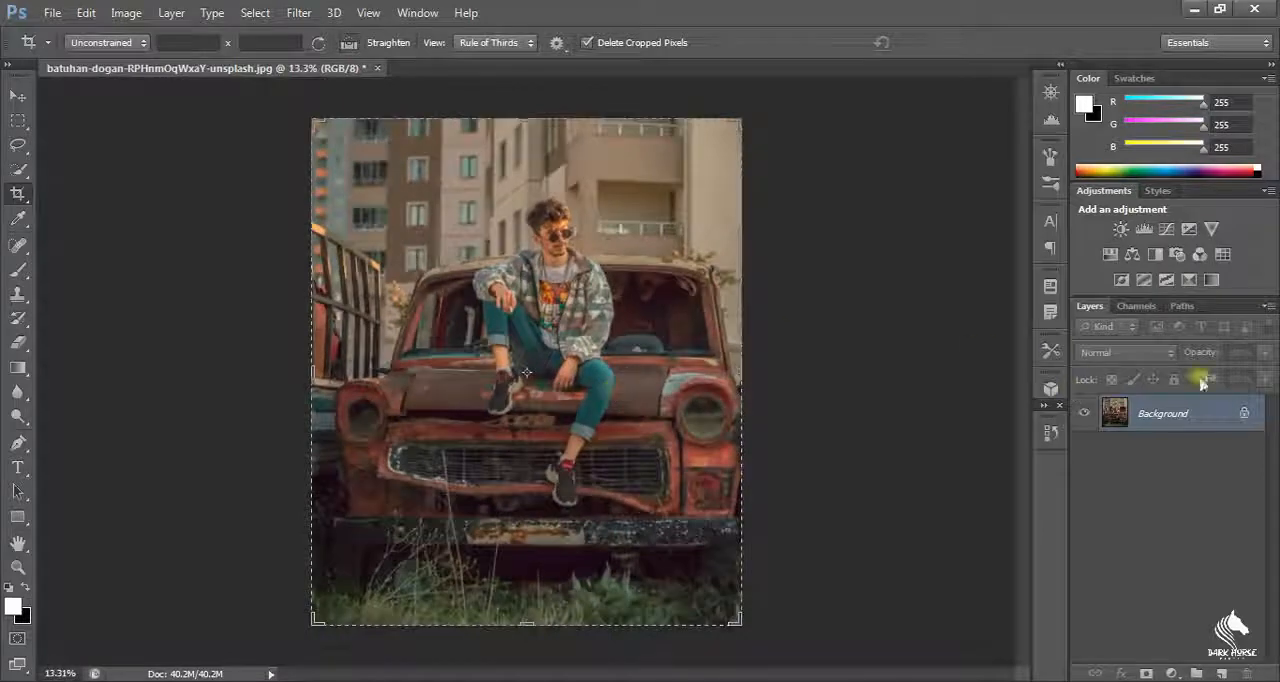
Step: Add a Curves adjustment layer and shape a gentle S-curve that darkens the shadows and brightens the highlights
{"action": "left_click", "coordinate": [1163, 230]}
{"action": "left_click_drag", "start_coordinate": [1033, 358], "coordinate": [1033, 363]}
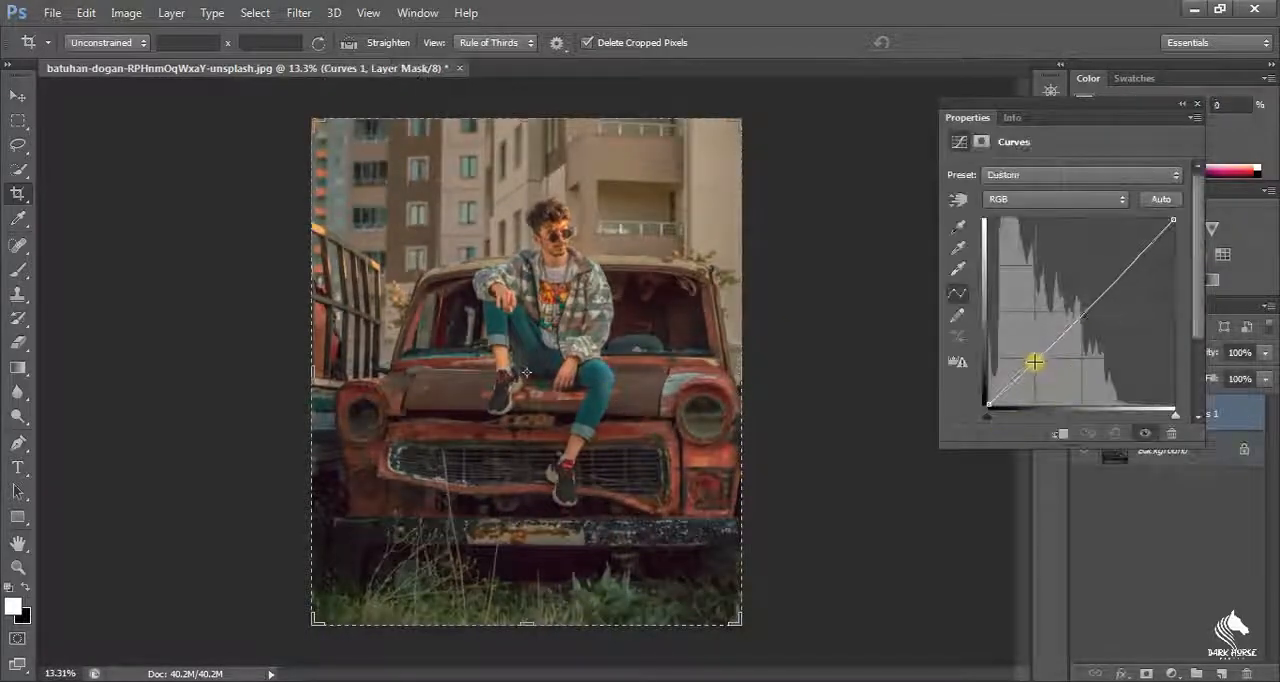
{"action": "left_click_drag", "start_coordinate": [1134, 265], "coordinate": [1128, 252]}
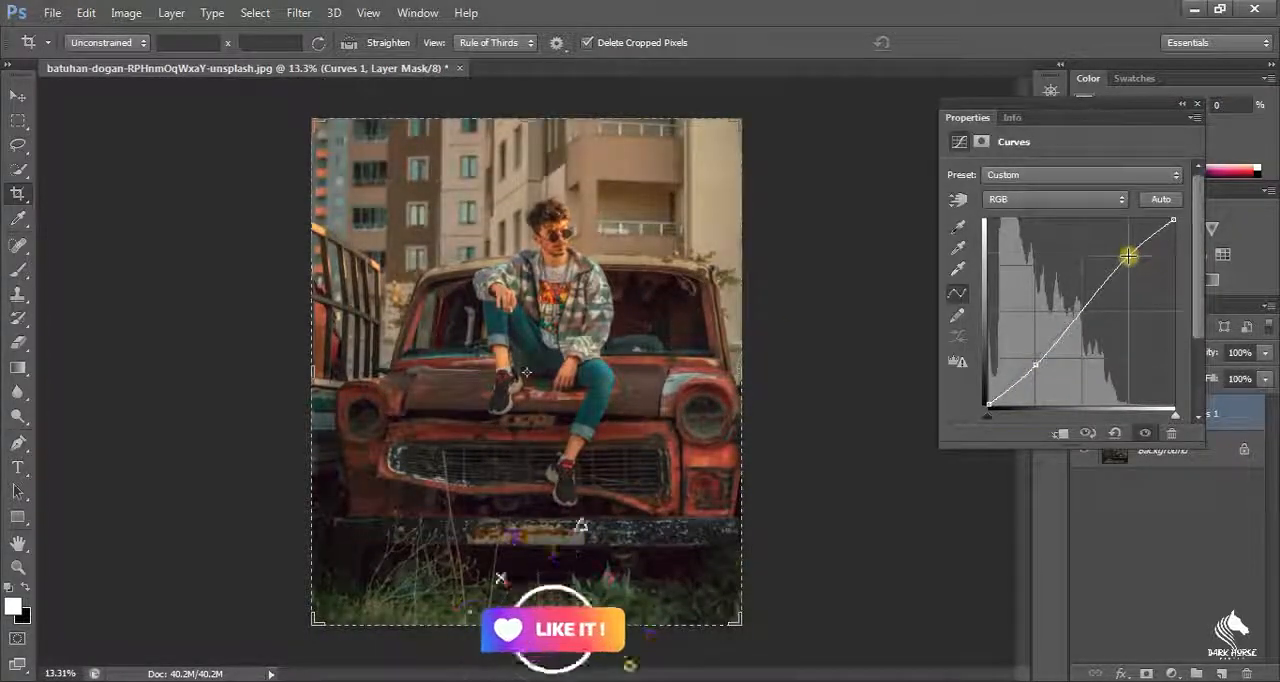
{"action": "left_click", "coordinate": [1196, 104]}
Step: Add a Levels adjustment layer with input shadows 6, midtones 1.43 and output white level 221
{"action": "left_click", "coordinate": [1143, 230]}
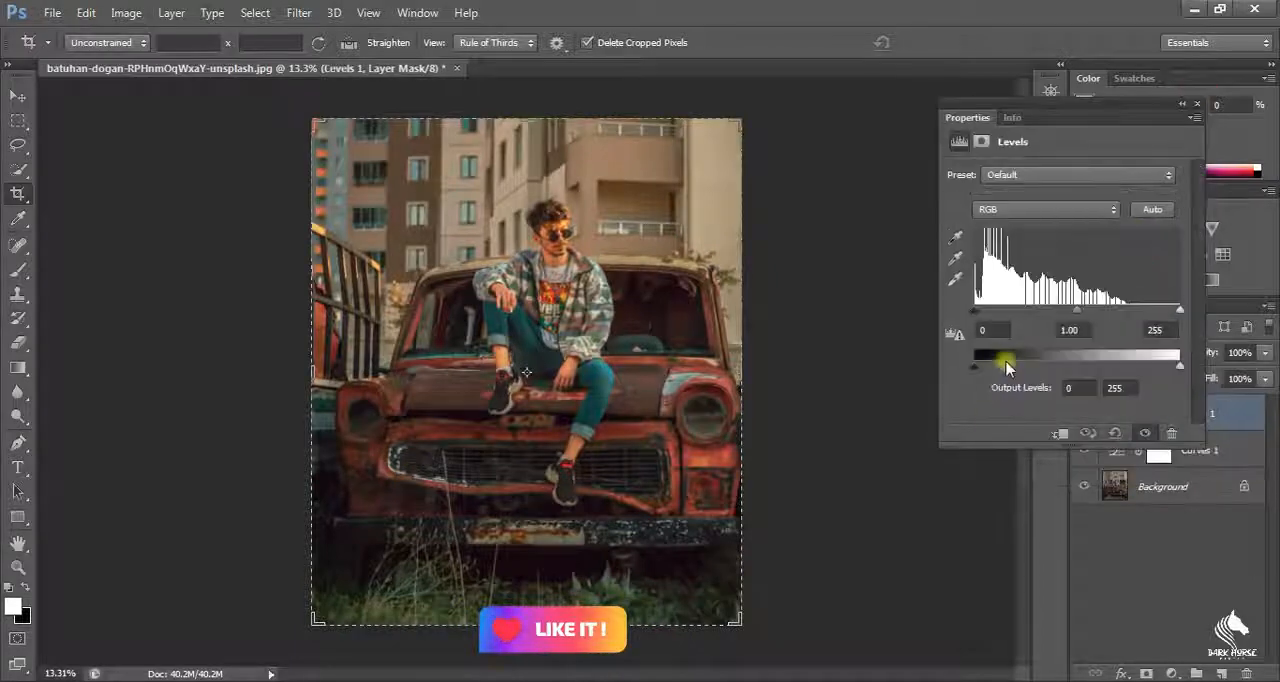
{"action": "left_click_drag", "start_coordinate": [1179, 367], "coordinate": [1030, 368]}
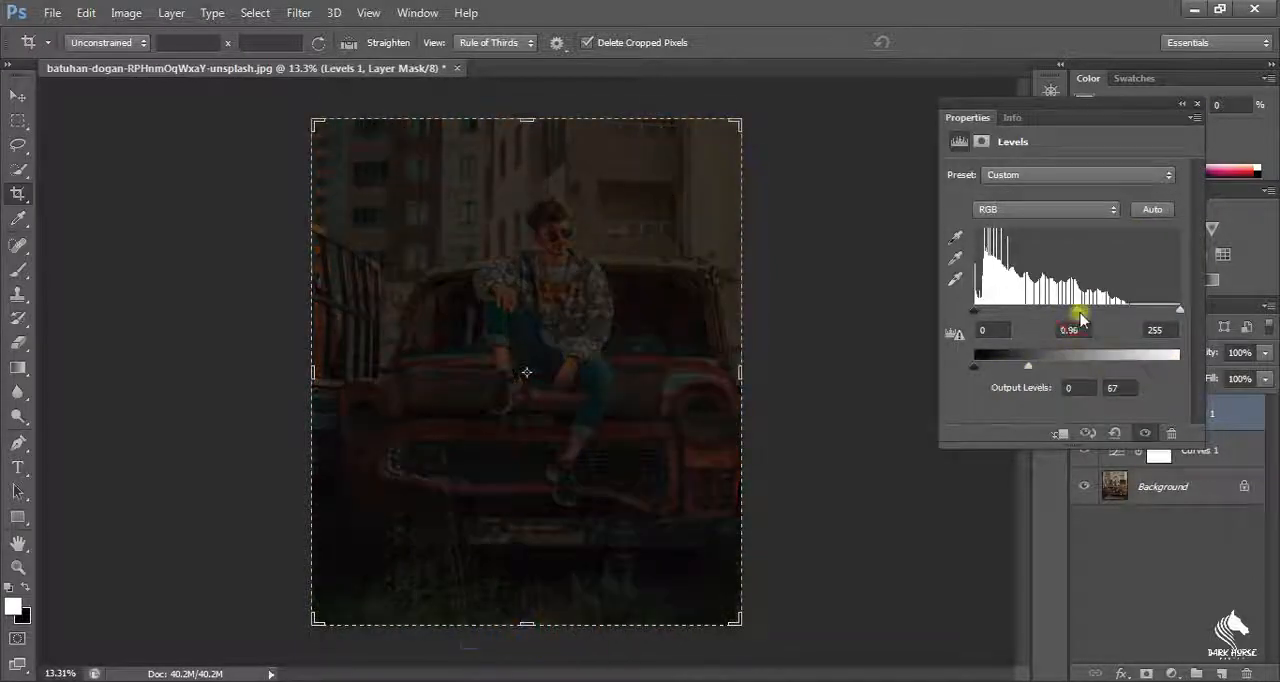
{"action": "left_click_drag", "start_coordinate": [1080, 318], "coordinate": [1050, 312]}
{"action": "left_click_drag", "start_coordinate": [1029, 367], "coordinate": [1153, 367]}
{"action": "left_click_drag", "start_coordinate": [975, 310], "coordinate": [979, 310]}
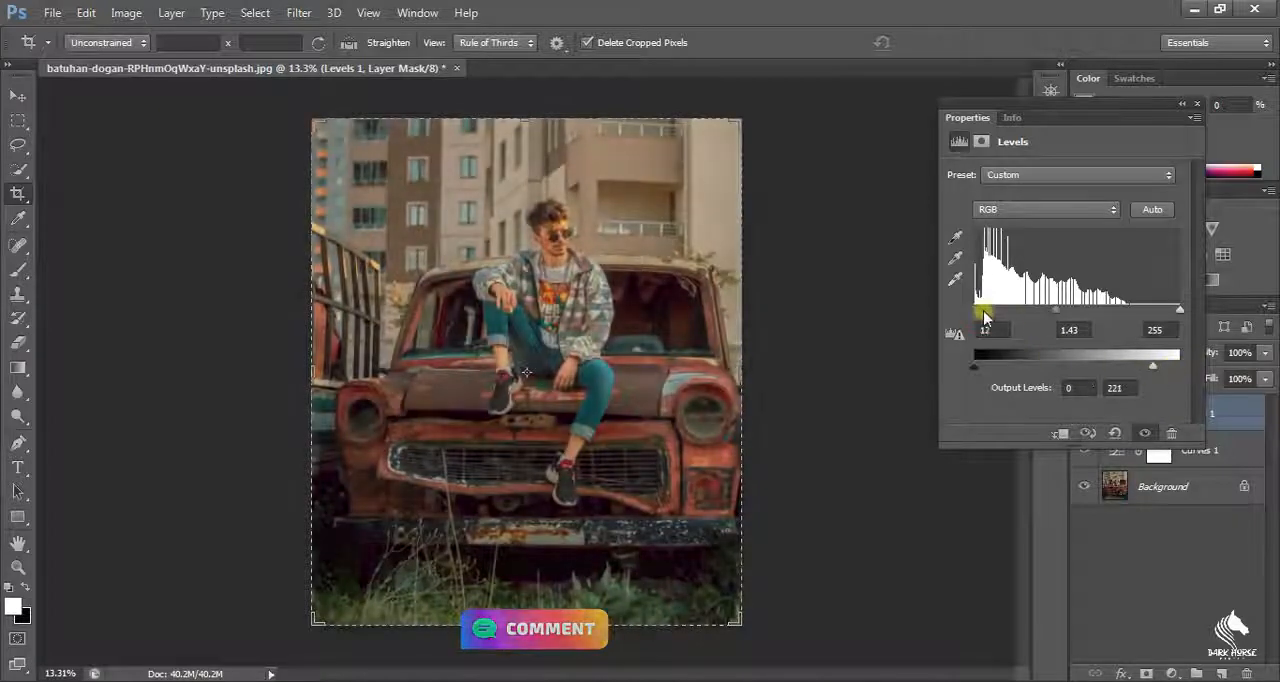
{"action": "left_click", "coordinate": [1182, 104]}
Step: Add a Color Balance adjustment layer, keep the midtones at 0 and set the shadows' Magenta-Green value to -12
{"action": "left_click", "coordinate": [1129, 254]}
{"action": "left_click", "coordinate": [1034, 248]}
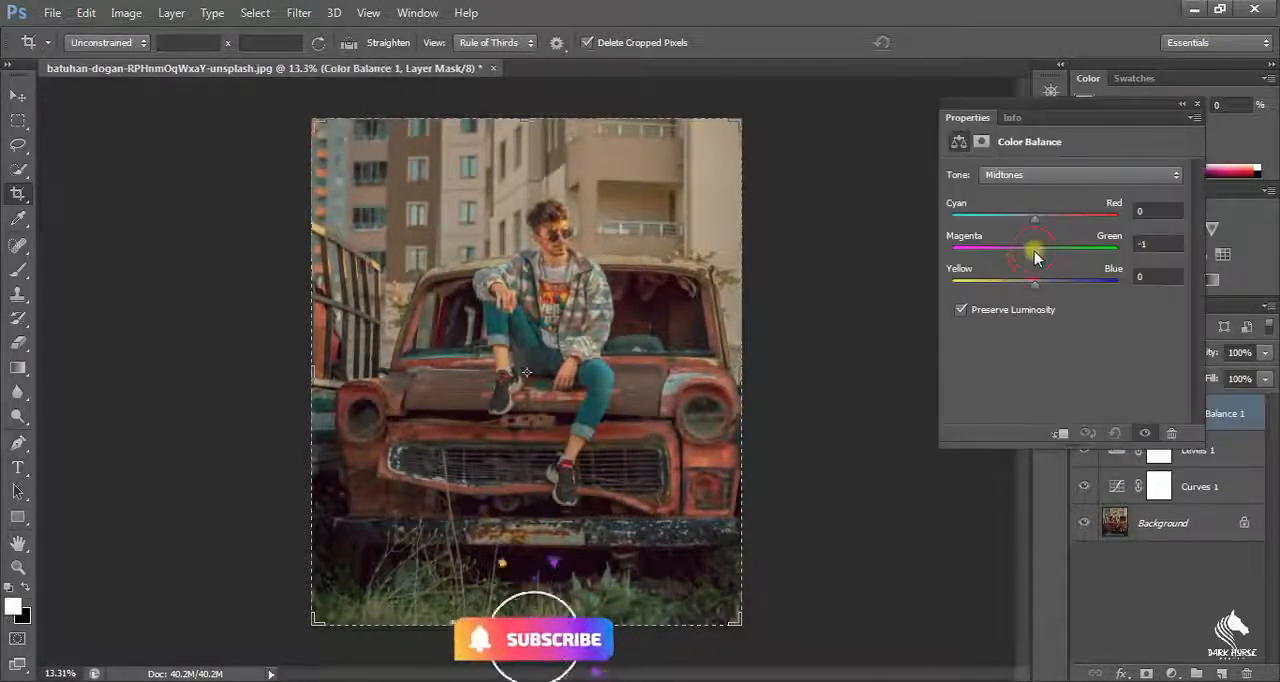
{"action": "left_click_drag", "start_coordinate": [1034, 251], "coordinate": [1041, 247]}
{"action": "left_click", "coordinate": [1160, 244]}
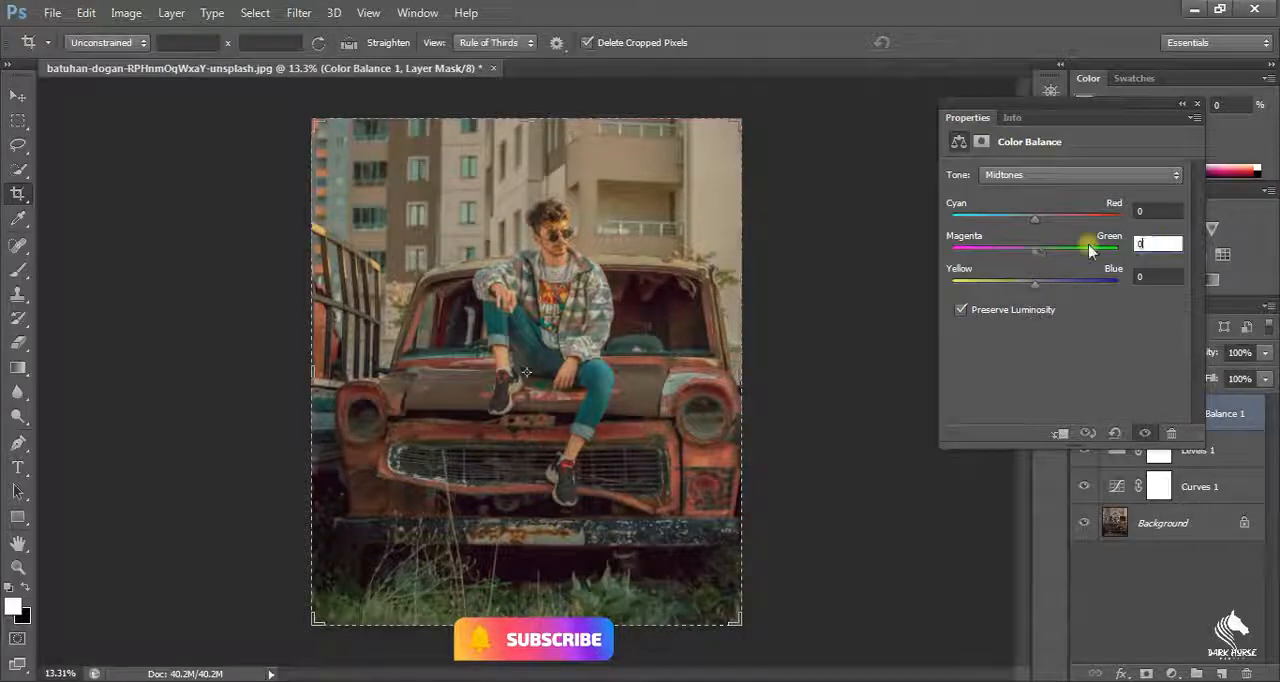
{"action": "left_click", "coordinate": [1060, 175]}
{"action": "left_click", "coordinate": [1040, 189]}
{"action": "mouse_move", "coordinate": [1034, 251]}
{"action": "left_mouse_down"}
{"action": "mouse_move", "coordinate": [1018, 265]}
{"action": "mouse_move", "coordinate": [1038, 261]}
{"action": "left_mouse_up"}
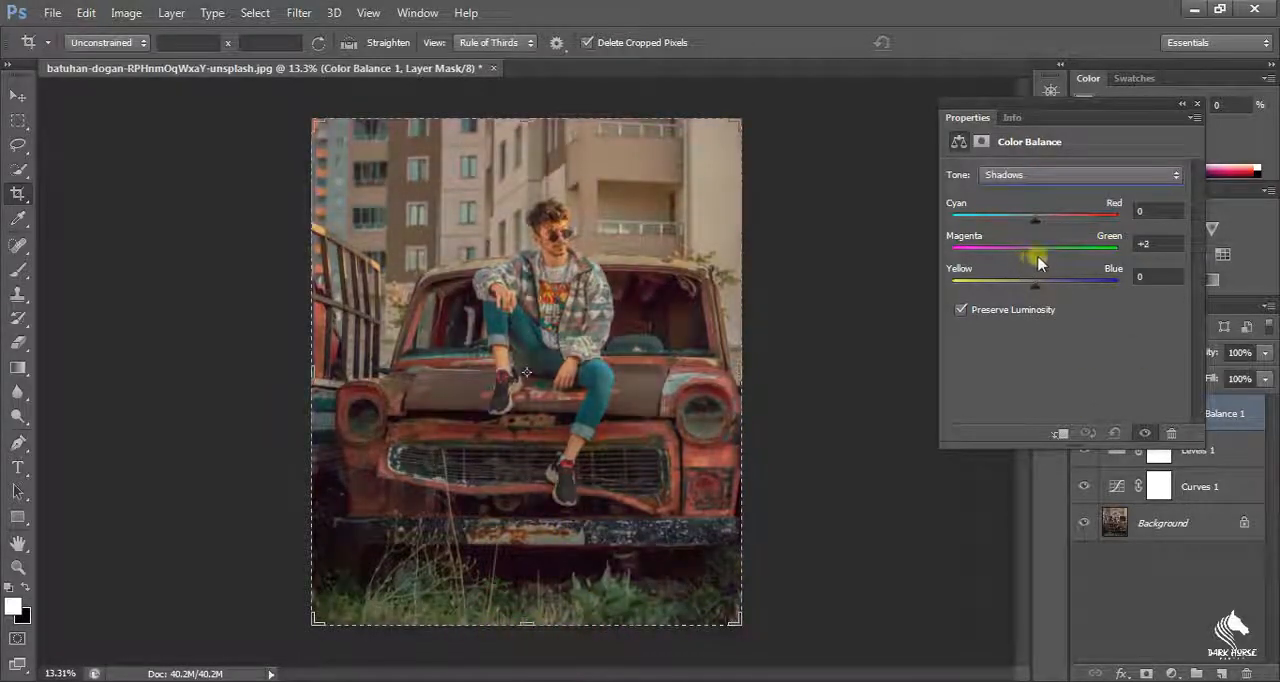
{"action": "left_click", "coordinate": [1197, 105]}
Step: Add a Hue/Saturation adjustment layer and adjust the saturation of the Magentas
{"action": "left_click", "coordinate": [1108, 251]}
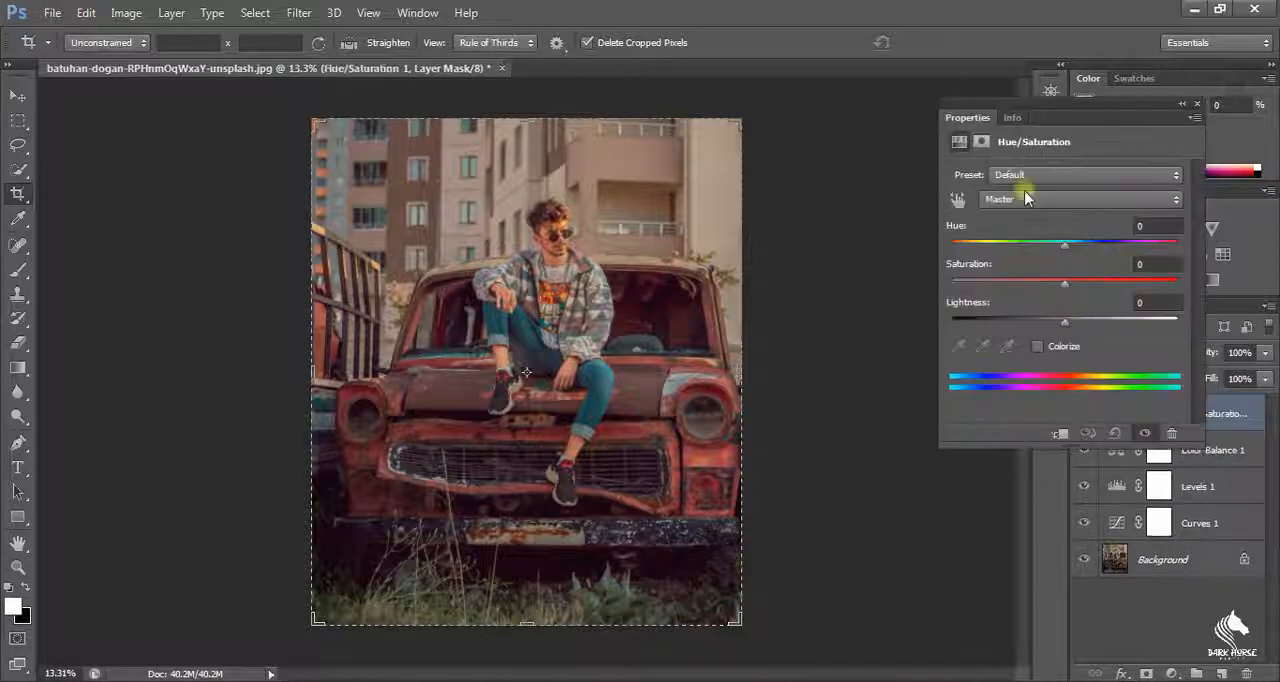
{"action": "left_click", "coordinate": [1025, 198]}
{"action": "left_click", "coordinate": [1035, 301]}
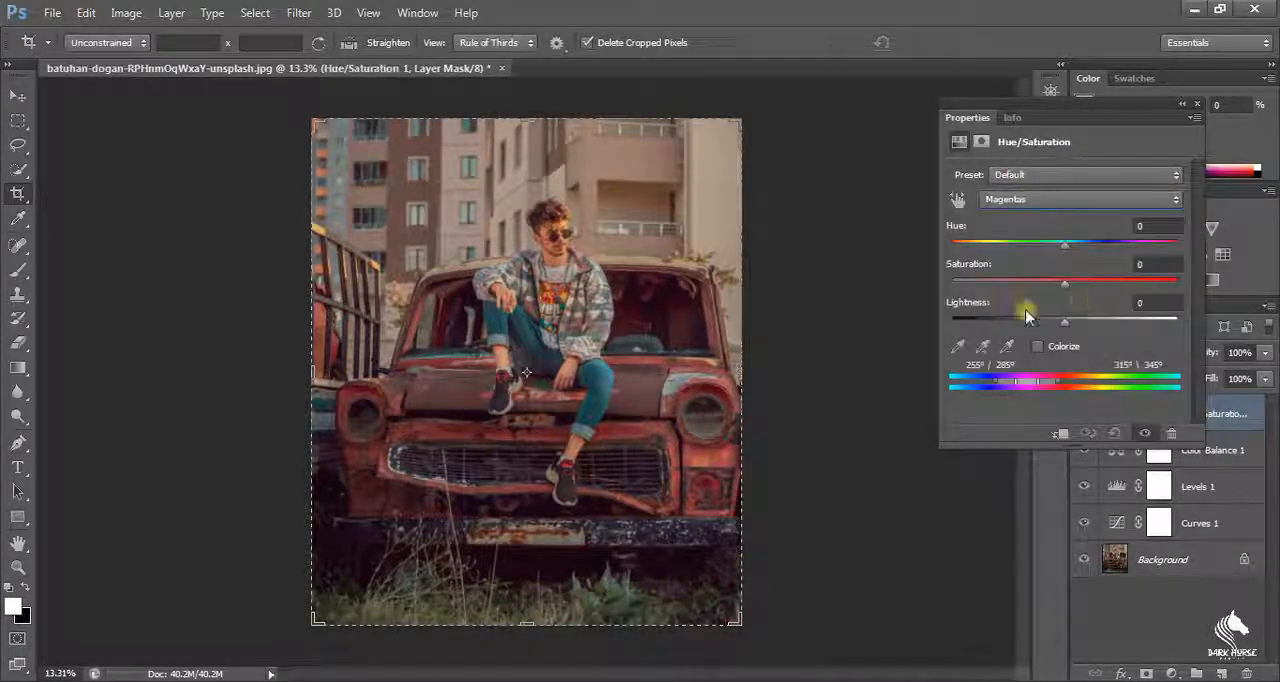
{"action": "left_click_drag", "start_coordinate": [1064, 291], "coordinate": [1061, 290]}
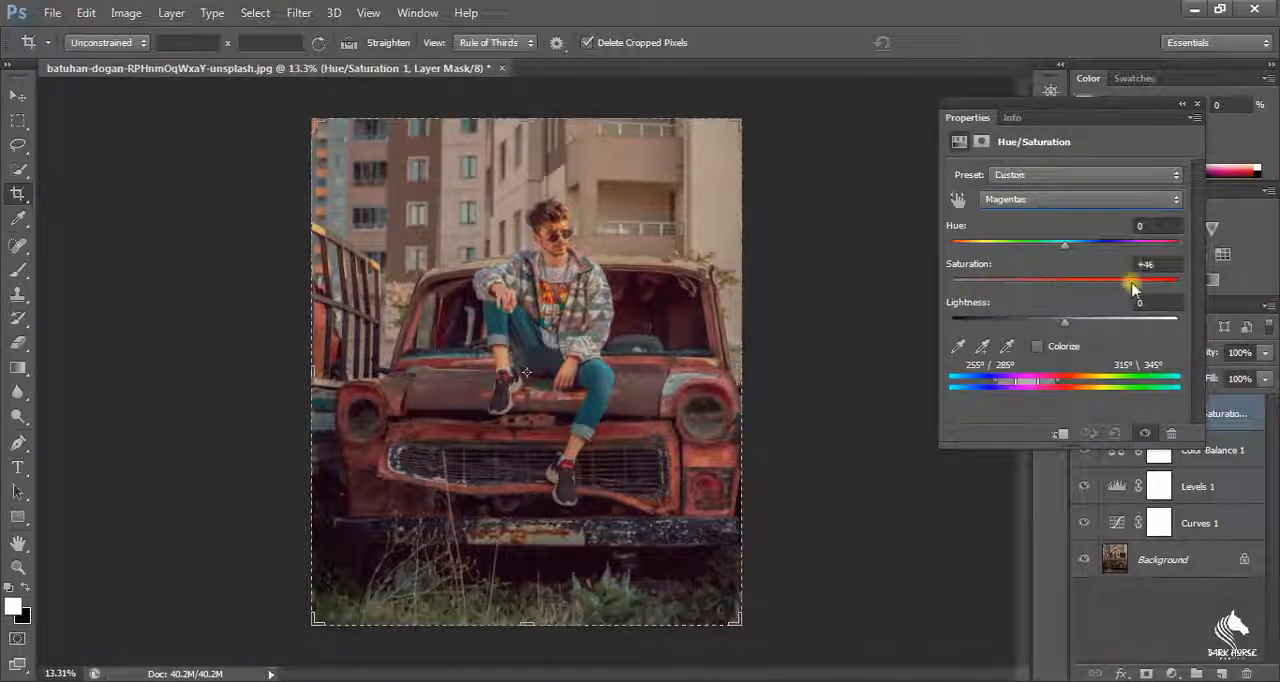
Step: Set the Yellows to saturation -2 and hue +1 in the Hue/Saturation adjustment
{"action": "left_click", "coordinate": [1043, 199]}
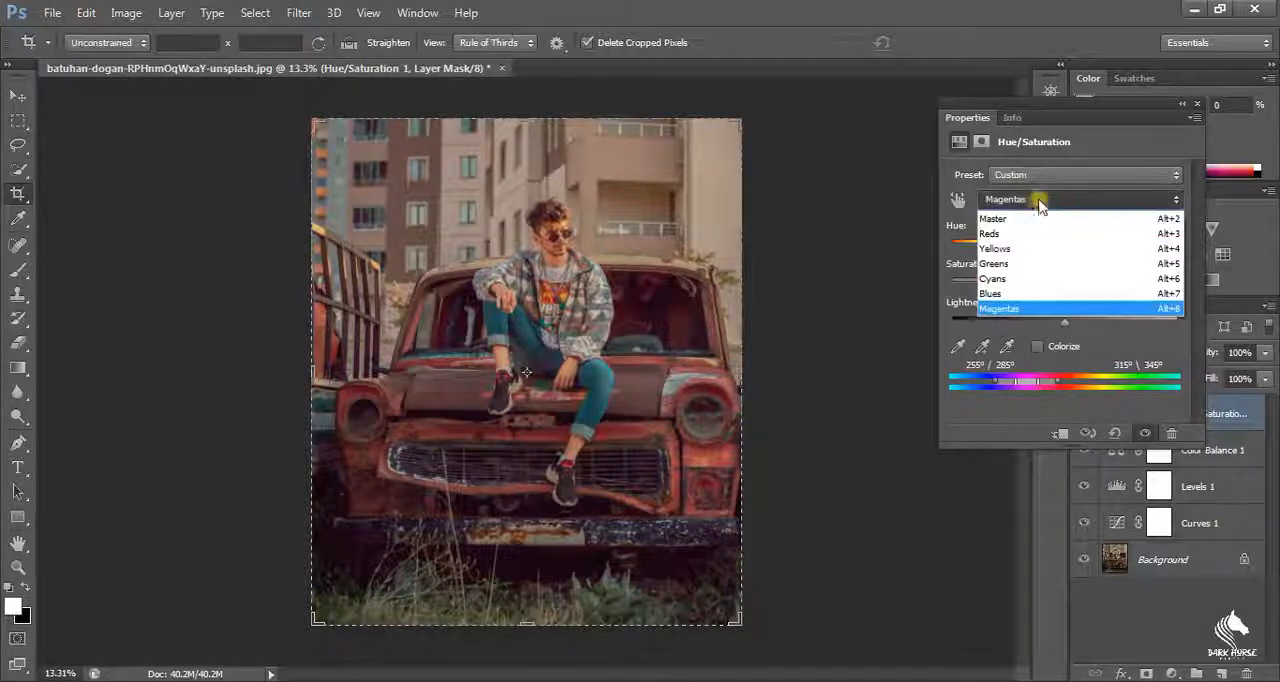
{"action": "left_click", "coordinate": [1015, 253]}
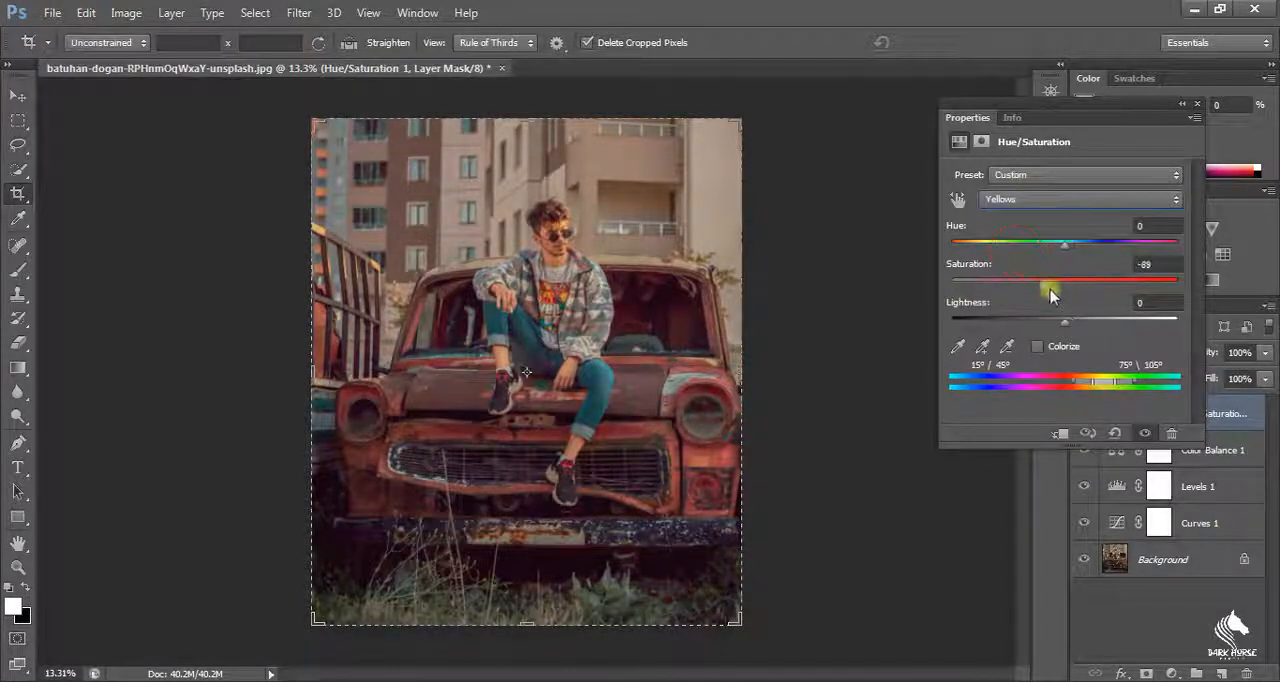
{"action": "left_click_drag", "start_coordinate": [1051, 294], "coordinate": [1062, 286]}
{"action": "left_click_drag", "start_coordinate": [1063, 241], "coordinate": [1006, 252]}
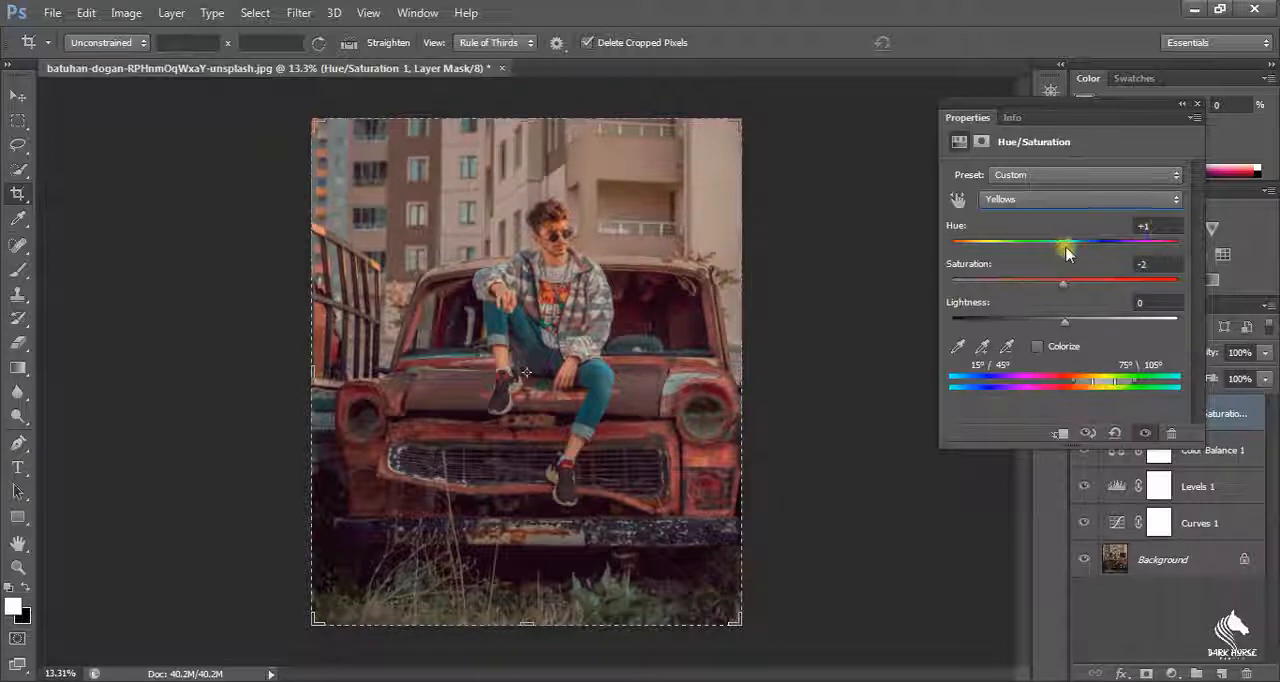
Step: Try different saturation for the Greens, keep it at 0 and set their lightness to +1
{"action": "left_click", "coordinate": [1040, 199]}
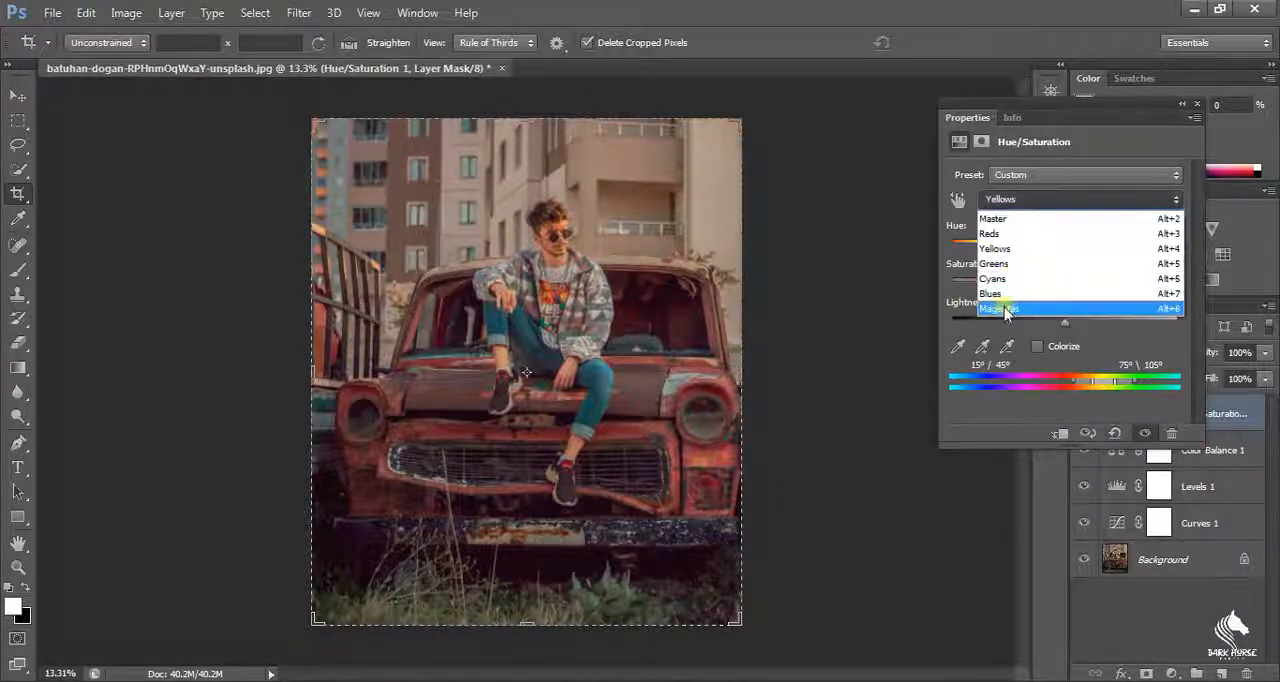
{"action": "left_click", "coordinate": [1060, 262]}
{"action": "left_click_drag", "start_coordinate": [1016, 287], "coordinate": [1137, 283]}
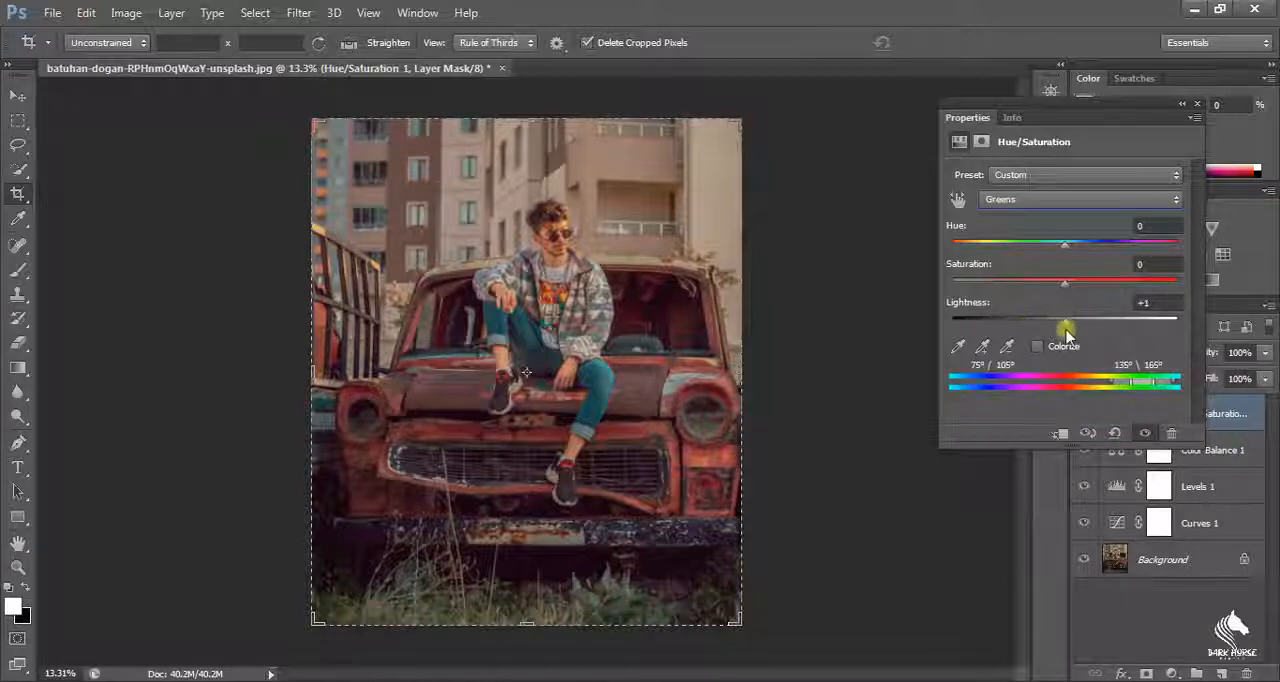
{"action": "left_click", "coordinate": [1197, 106]}
Step: Add a Brightness/Contrast adjustment layer with brightness 31
{"action": "left_click", "coordinate": [1134, 229]}
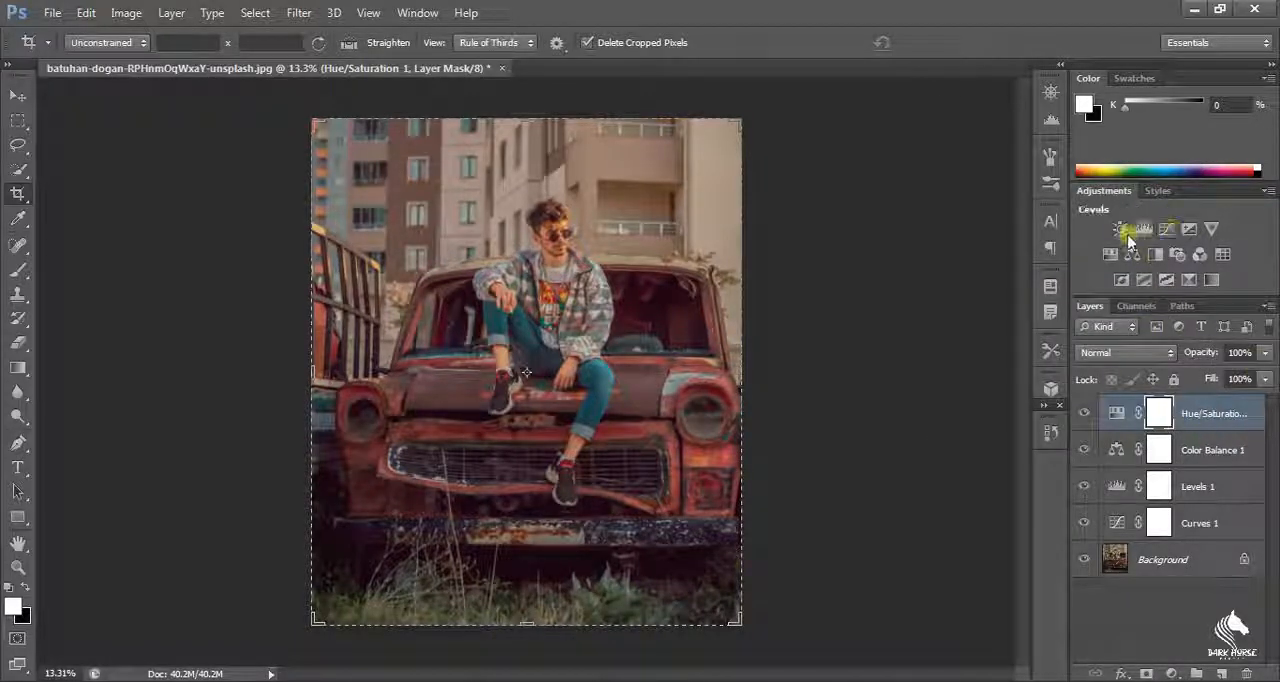
{"action": "left_click_drag", "start_coordinate": [1062, 217], "coordinate": [1088, 235]}
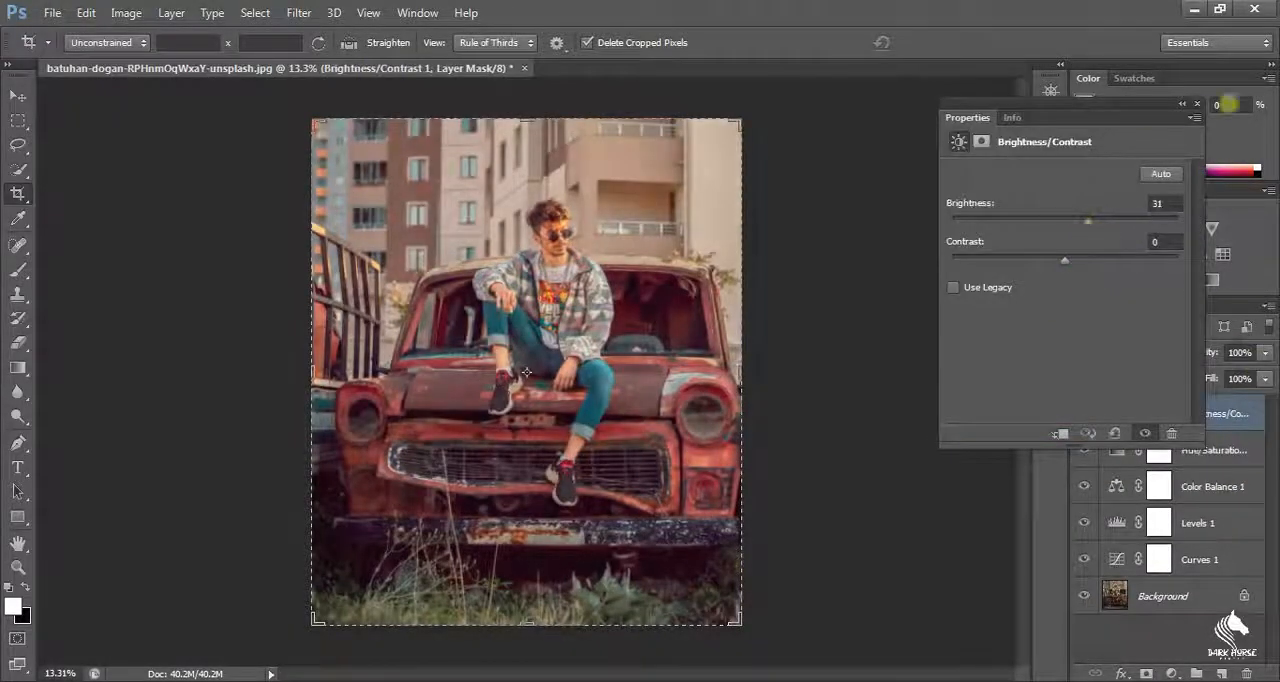
{"action": "left_click", "coordinate": [1196, 104]}
Step: Merge the five adjustment layers with the Background layer
{"action": "left_click", "coordinate": [1207, 455], "text": "ctrl"}
{"action": "left_click", "coordinate": [1206, 488], "text": "ctrl"}
{"action": "left_click", "coordinate": [1204, 524], "text": "ctrl"}
{"action": "left_click", "coordinate": [1202, 560], "text": "ctrl"}
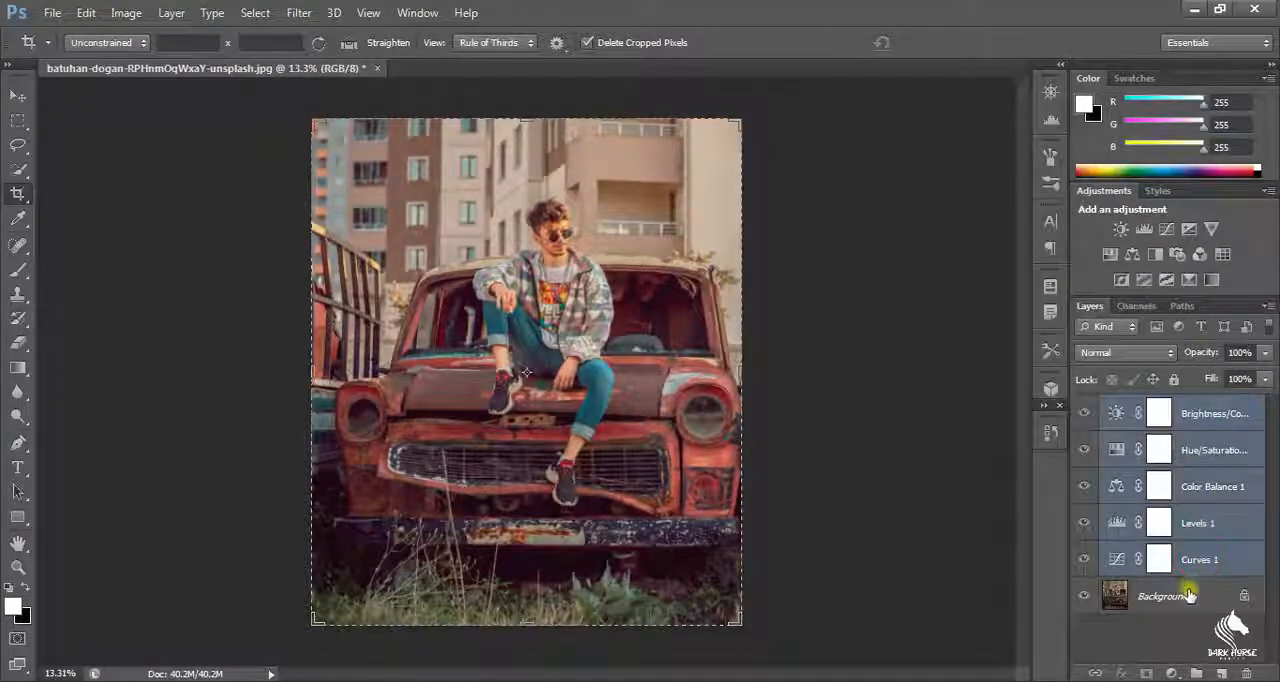
{"action": "left_click", "coordinate": [1190, 594], "text": "ctrl"}
{"action": "right_click", "coordinate": [1190, 593]}
{"action": "left_click", "coordinate": [1196, 490]}
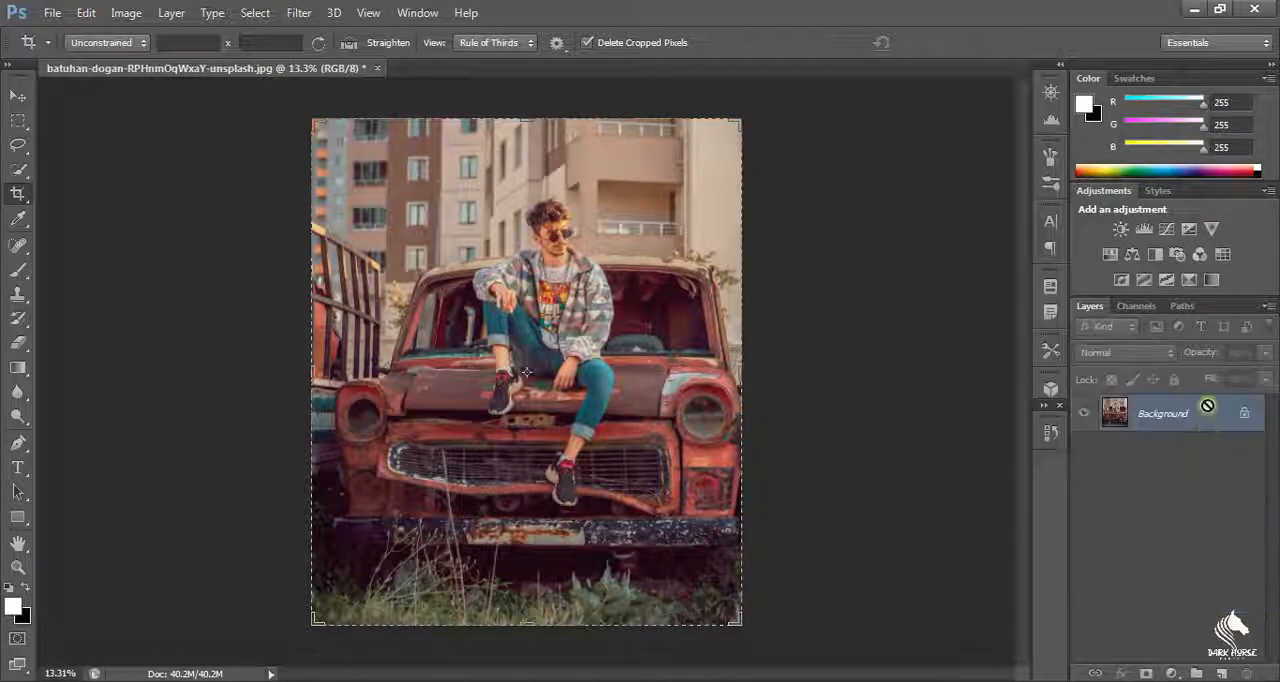
Step: Duplicate the merged Background layer
{"action": "key", "text": "ctrl+j"}
{"action": "scroll", "coordinate": [438, 338], "scroll_direction": "up", "scroll_amount": 10}
{"action": "scroll", "coordinate": [822, 216], "scroll_direction": "down", "scroll_amount": 11}
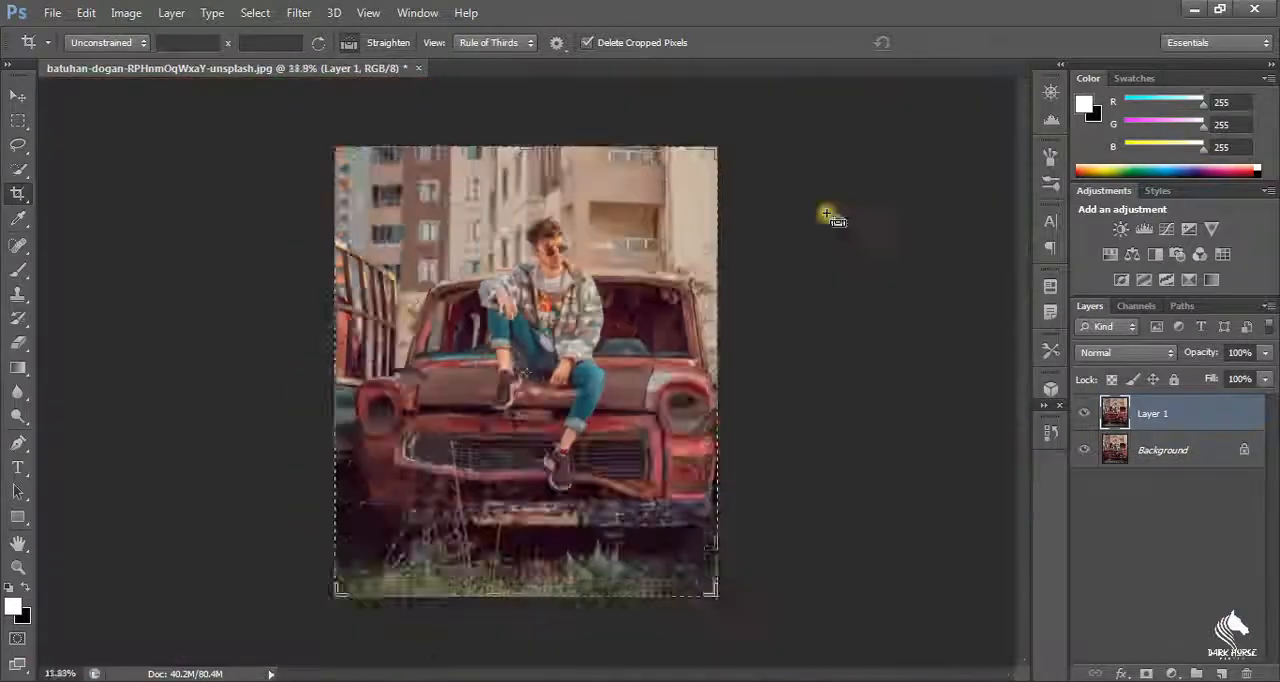
{"action": "scroll", "coordinate": [829, 214], "scroll_direction": "up", "scroll_amount": 4}
Step: Add a Photo Filter adjustment layer above Layer 1 using the Sepia filter
{"action": "left_click", "coordinate": [1172, 673]}
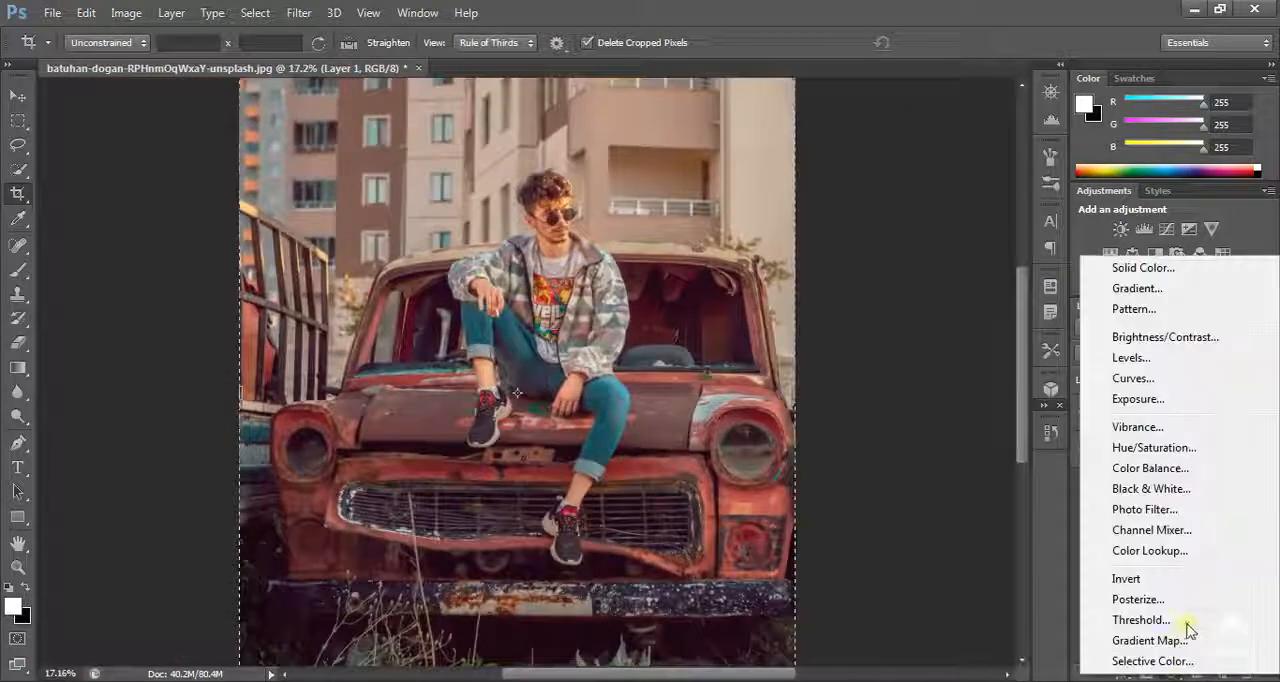
{"action": "left_click", "coordinate": [1209, 512]}
{"action": "left_click", "coordinate": [1134, 177]}
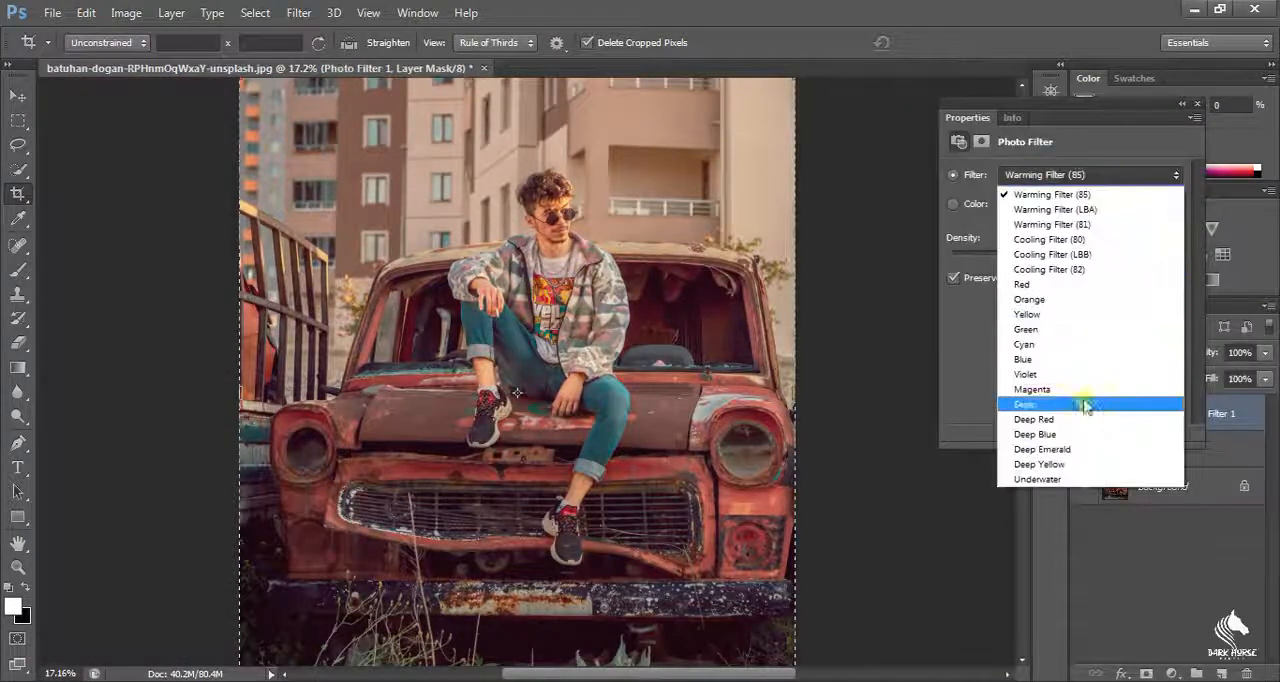
{"action": "left_click", "coordinate": [1086, 406]}
Step: Try the Deep Emerald, Underwater and Warming Filter (LBA) presets on the photo filter layer
{"action": "left_click", "coordinate": [1108, 175]}
{"action": "left_click", "coordinate": [1040, 449]}
{"action": "left_click", "coordinate": [1120, 172]}
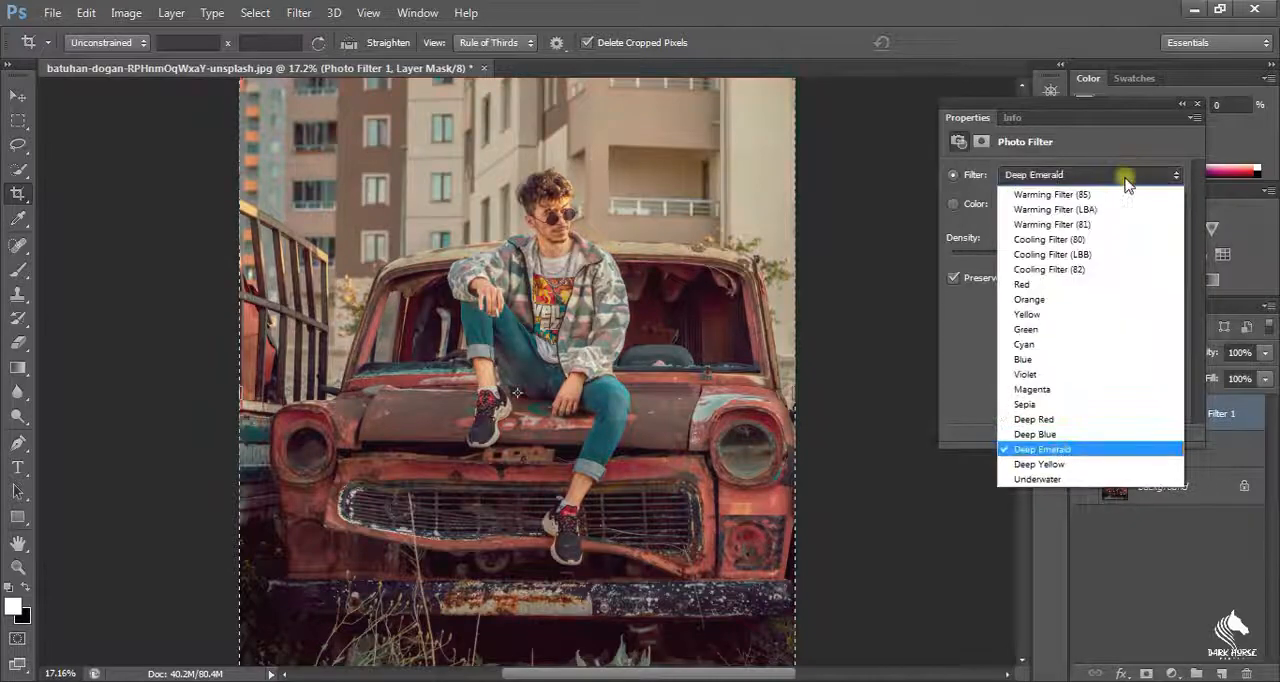
{"action": "left_click", "coordinate": [1120, 172]}
{"action": "left_click", "coordinate": [1120, 172]}
{"action": "left_click", "coordinate": [1040, 479]}
{"action": "left_click", "coordinate": [1110, 175]}
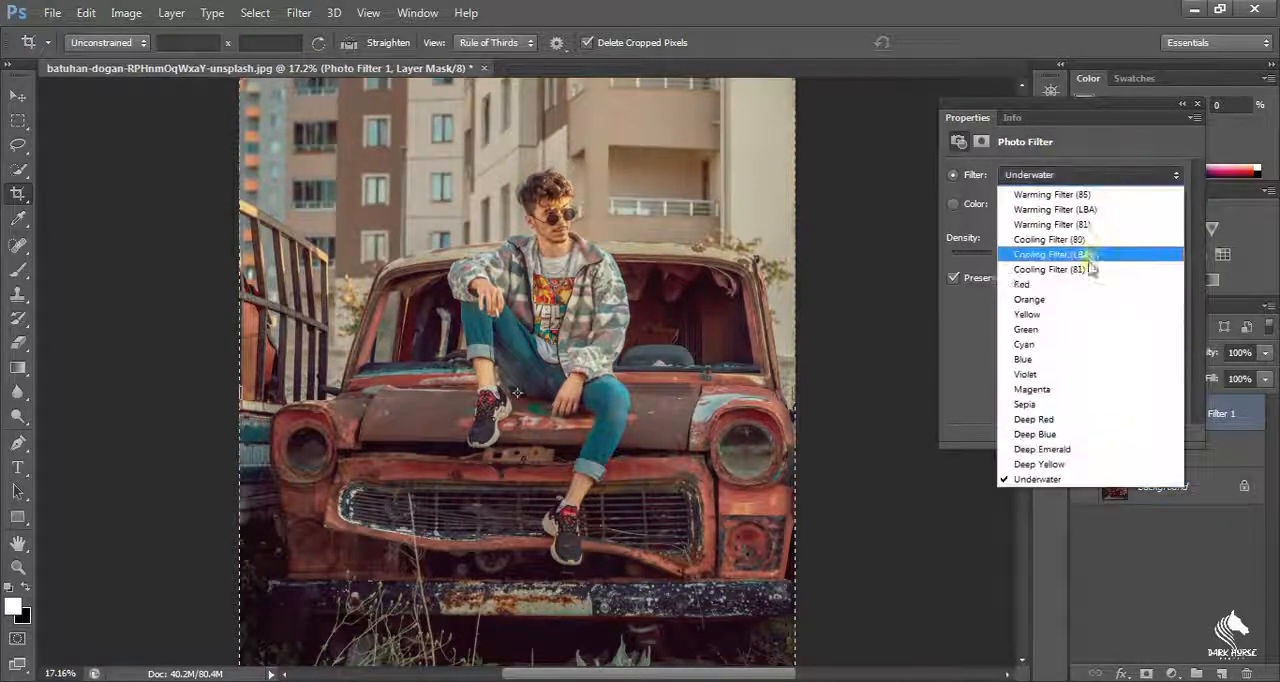
{"action": "left_click", "coordinate": [1055, 209]}
{"action": "left_click", "coordinate": [1120, 178]}
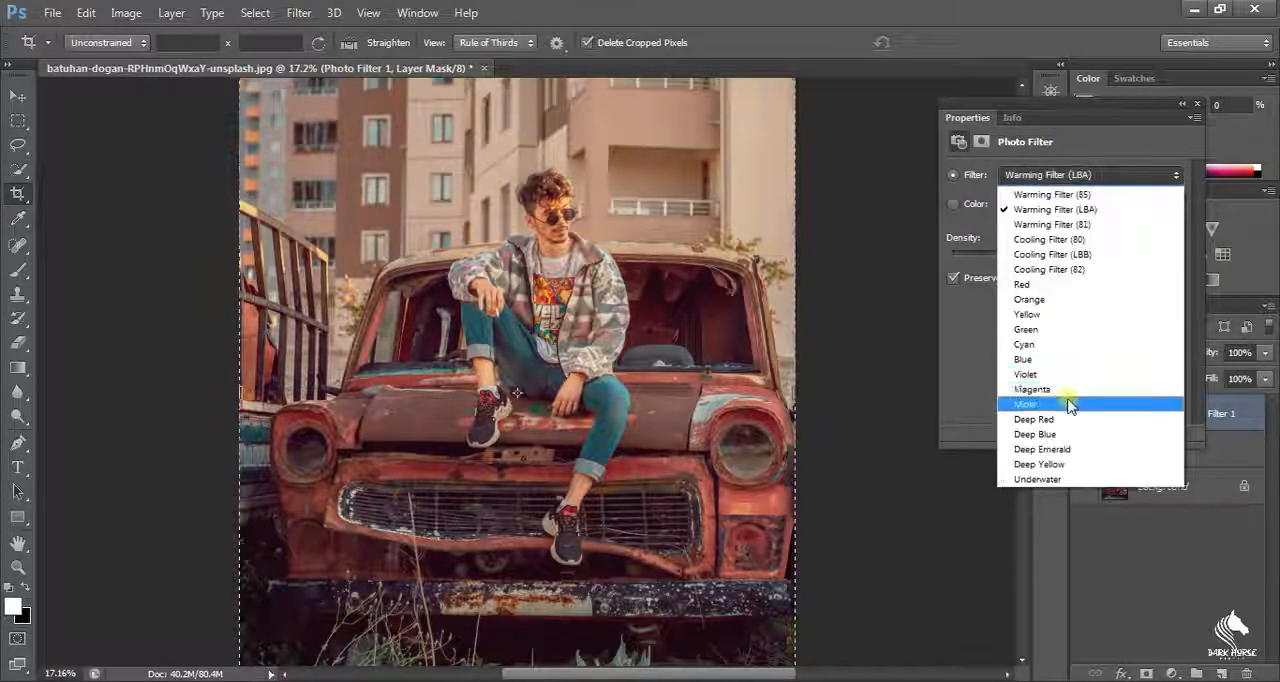
{"action": "left_click", "coordinate": [1062, 449]}
Step: Try the Cooling Filter (82), Cooling Filter (80) and Cyan presets on the photo filter layer
{"action": "left_click", "coordinate": [1127, 177]}
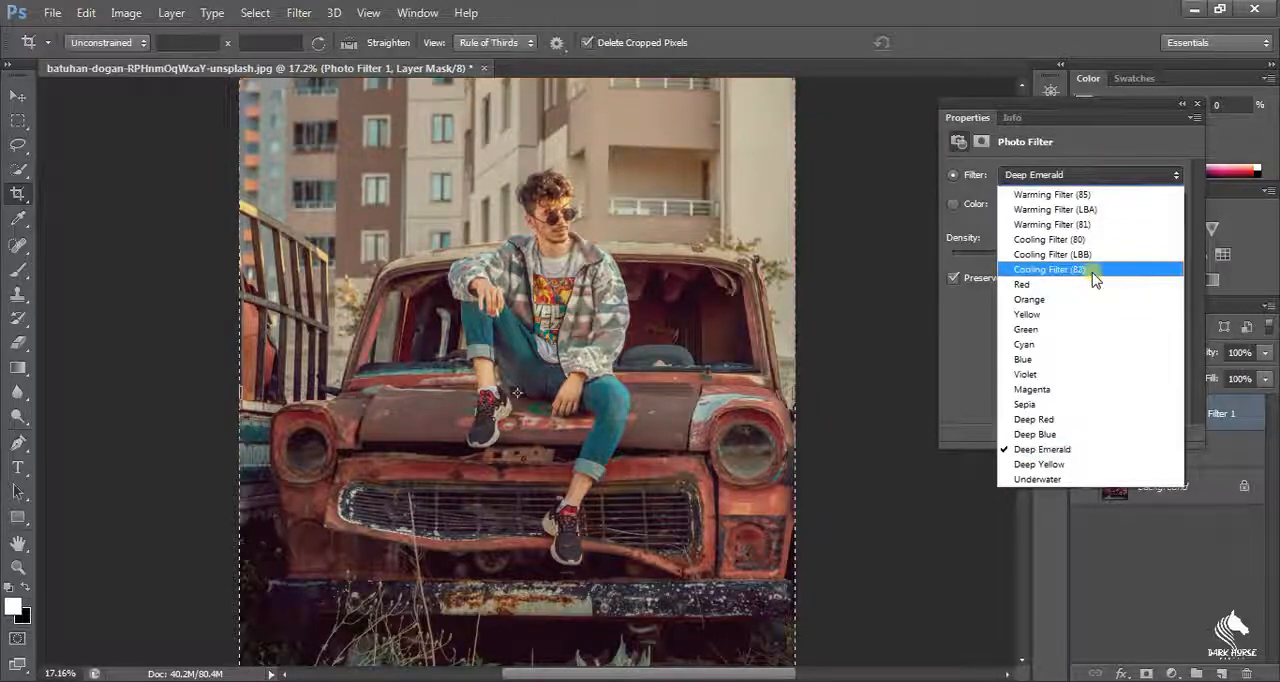
{"action": "left_click", "coordinate": [1092, 271]}
{"action": "left_click", "coordinate": [1105, 178]}
{"action": "left_click", "coordinate": [1107, 240]}
{"action": "left_click", "coordinate": [1107, 177]}
{"action": "left_click", "coordinate": [1095, 344]}
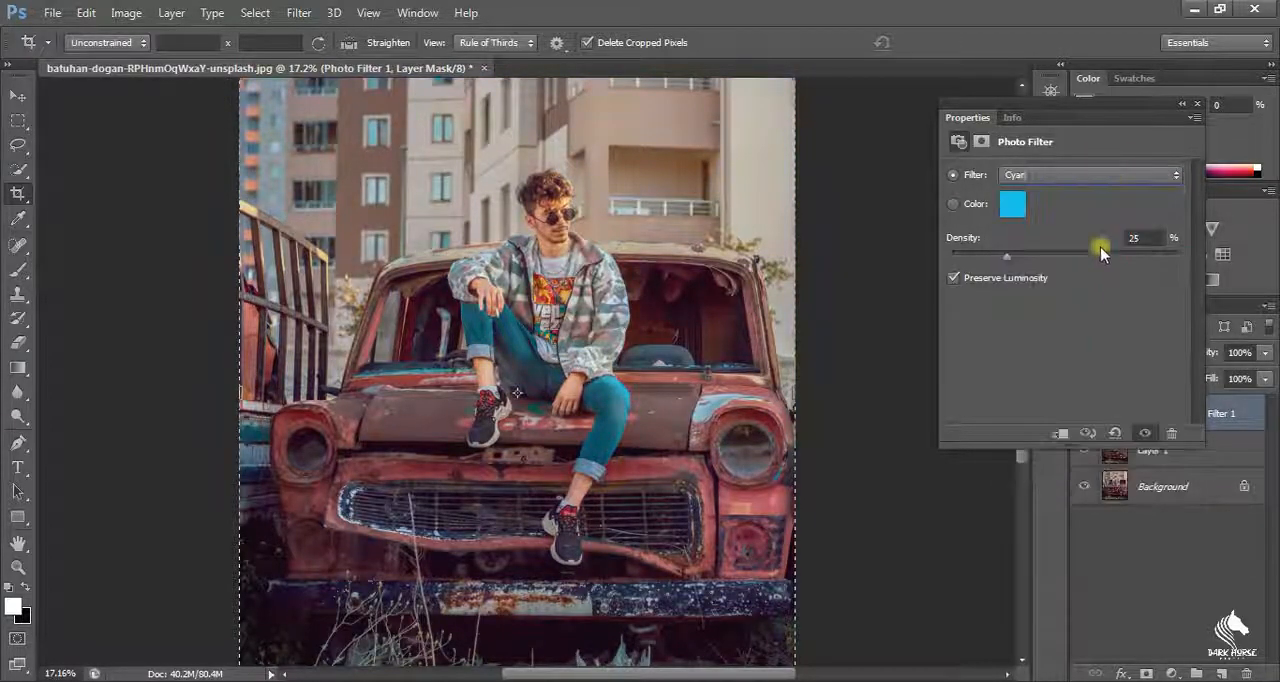
Step: Set the photo filter to Deep Emerald
{"action": "left_click", "coordinate": [1110, 177]}
{"action": "left_click", "coordinate": [1064, 449]}
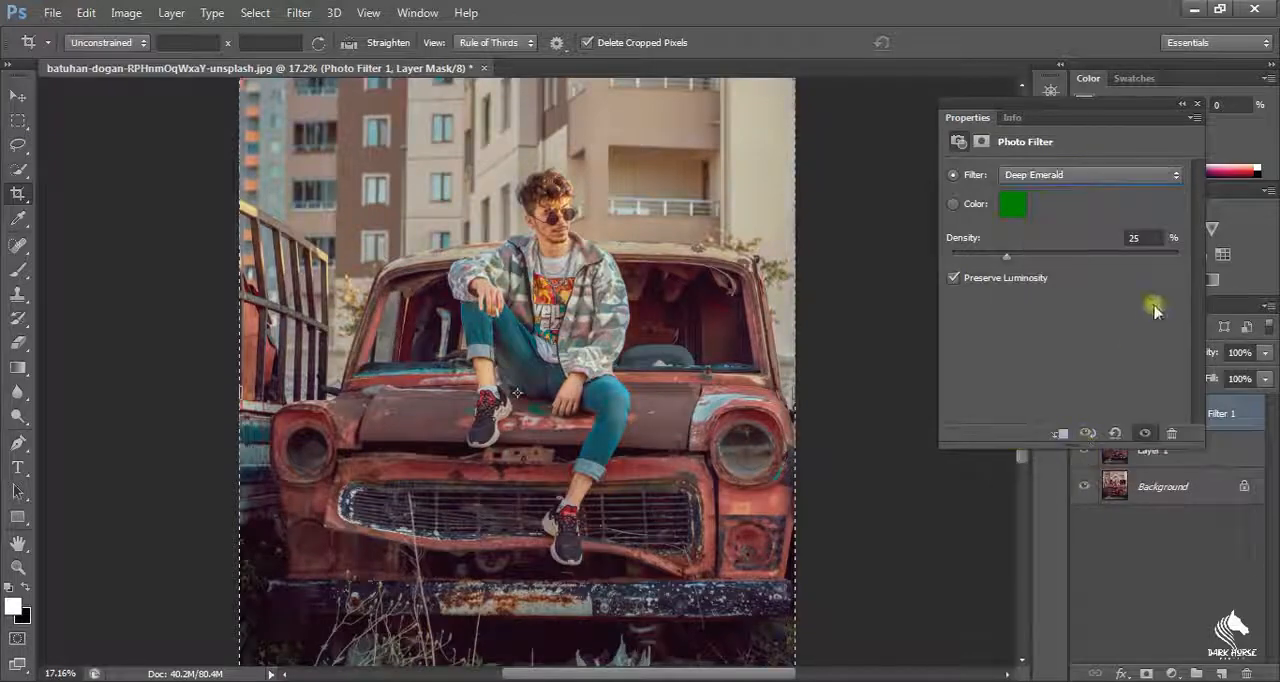
{"action": "left_click", "coordinate": [1197, 108]}
Step: Merge the Photo Filter 1 layer with Layer 1
{"action": "left_click", "coordinate": [1157, 451], "text": "shift"}
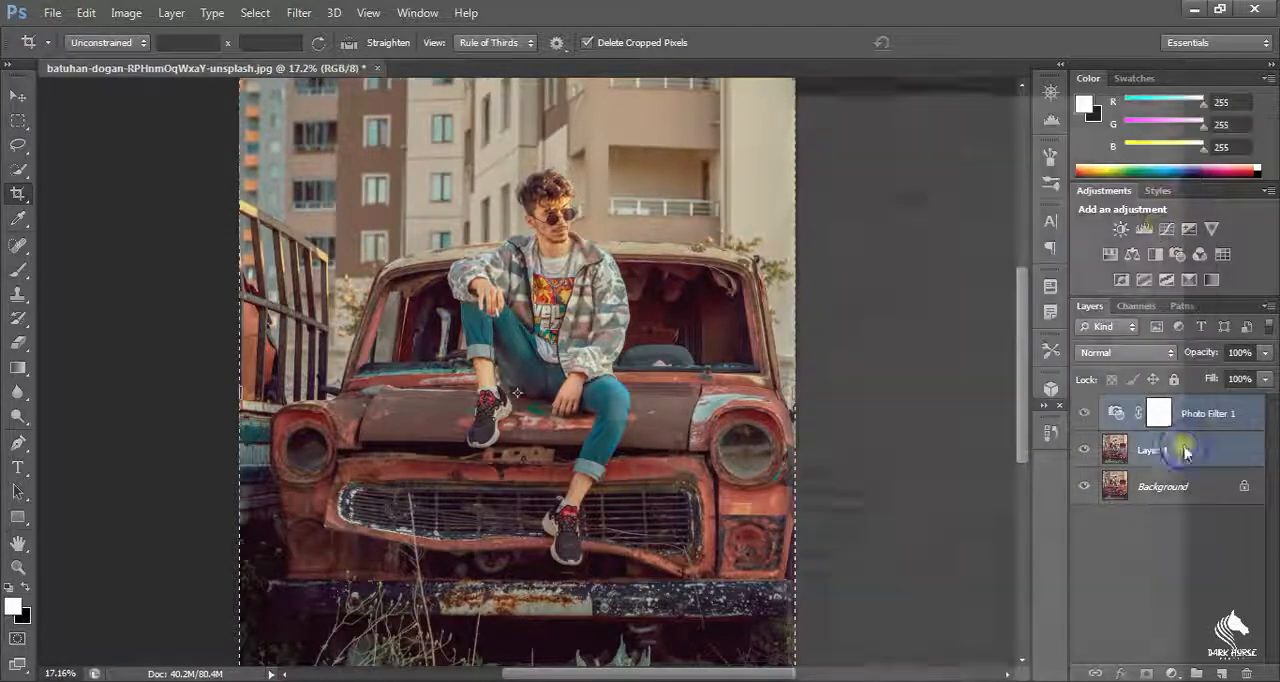
{"action": "right_click", "coordinate": [1157, 451]}
{"action": "left_click", "coordinate": [839, 475]}
Step: Crop the strip of grass below the car's bumper off the photo's lower edge
{"action": "scroll", "coordinate": [648, 190], "scroll_direction": "up", "scroll_amount": 3}
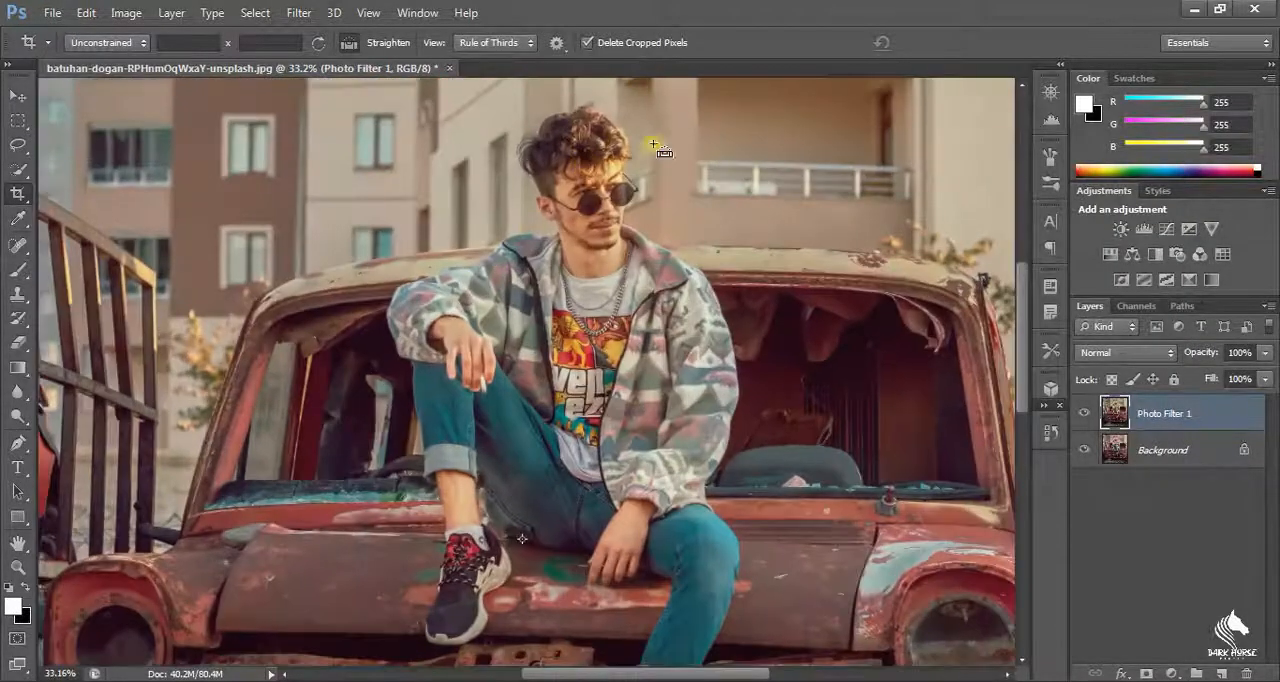
{"action": "scroll", "coordinate": [840, 188], "scroll_direction": "down", "scroll_amount": 5}
{"action": "scroll", "coordinate": [840, 188], "scroll_direction": "up", "scroll_amount": 5}
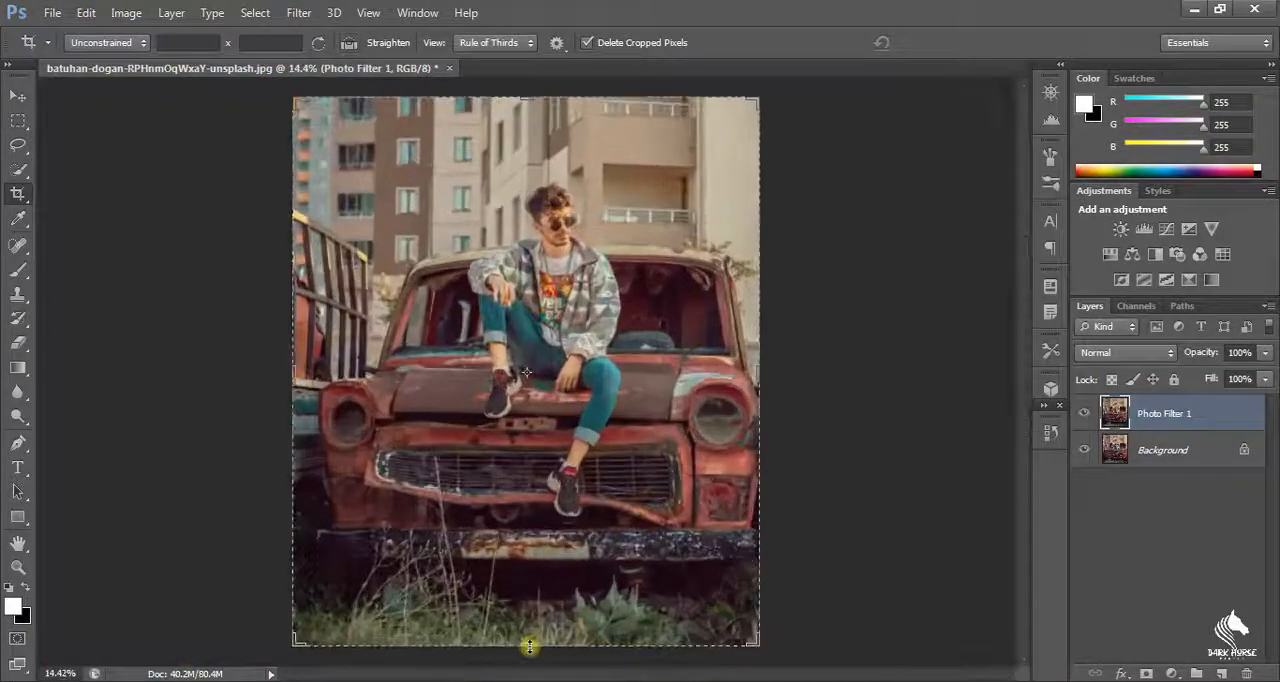
{"action": "left_click_drag", "start_coordinate": [528, 646], "coordinate": [561, 613]}
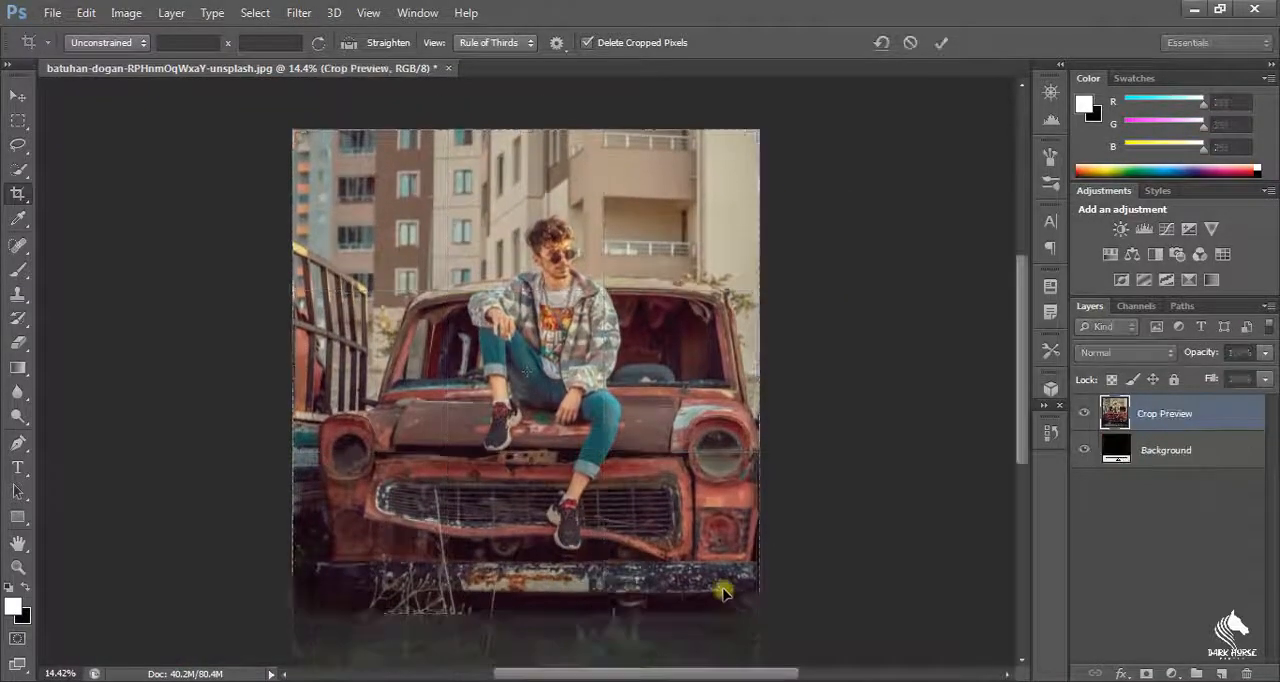
{"action": "key", "text": "Return"}
Step: Make a selection around the man sitting on the car with the Quick Selection tool
{"action": "scroll", "coordinate": [654, 280], "scroll_direction": "up", "scroll_amount": 5}
{"action": "scroll", "coordinate": [652, 280], "scroll_direction": "down", "scroll_amount": 3}
{"action": "scroll", "coordinate": [652, 280], "scroll_direction": "down", "scroll_amount": 3}
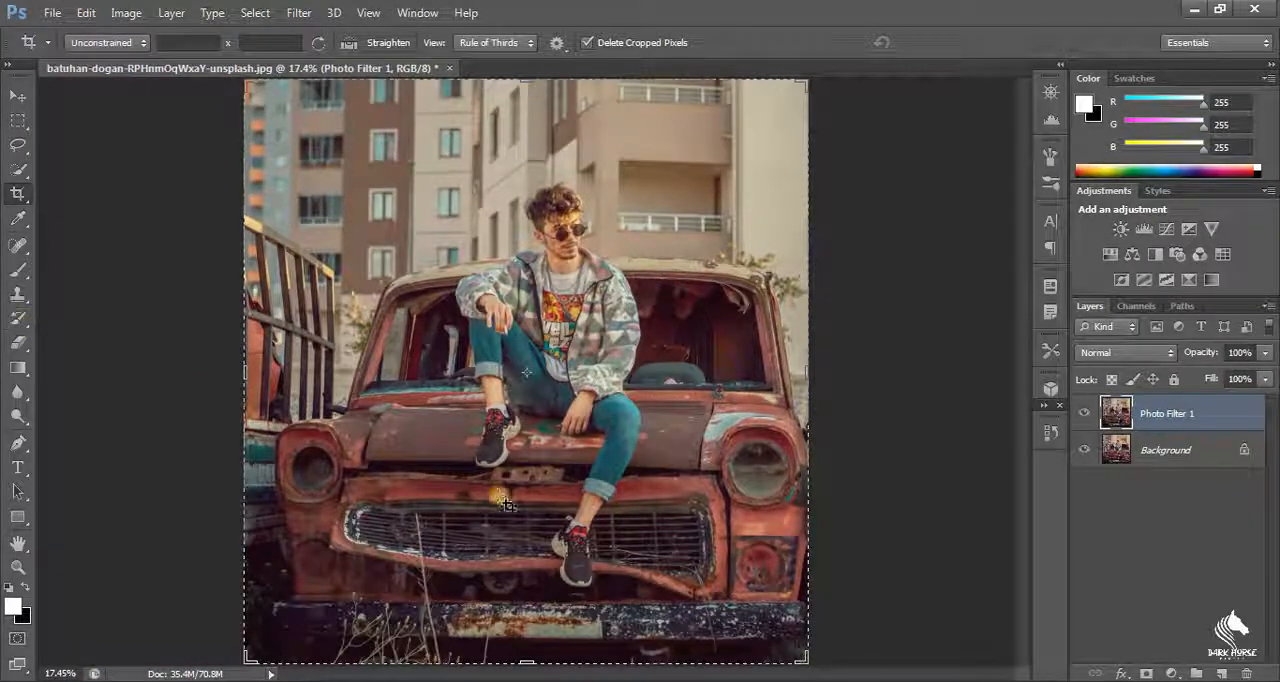
{"action": "left_click", "coordinate": [18, 170]}
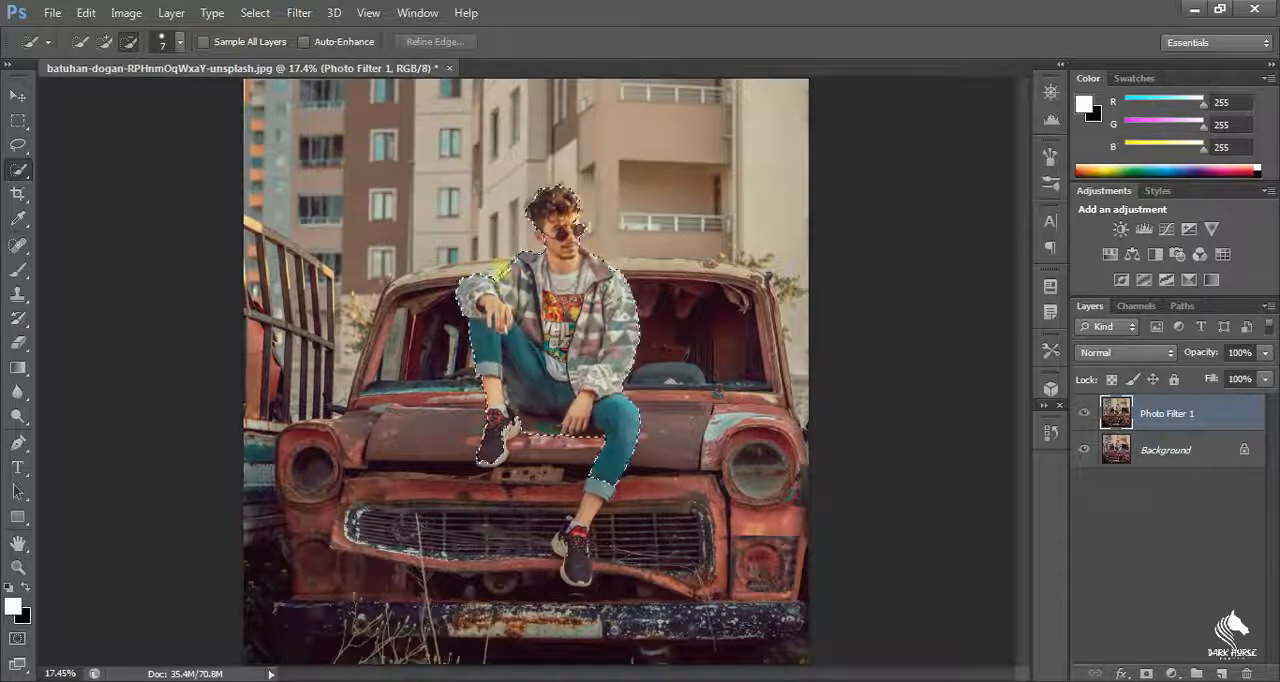
Step: Refine the selection along the man's jacket shoulder and collar, and copy the selected man to a new layer
{"action": "scroll", "coordinate": [591, 243], "scroll_direction": "up", "scroll_amount": 6}
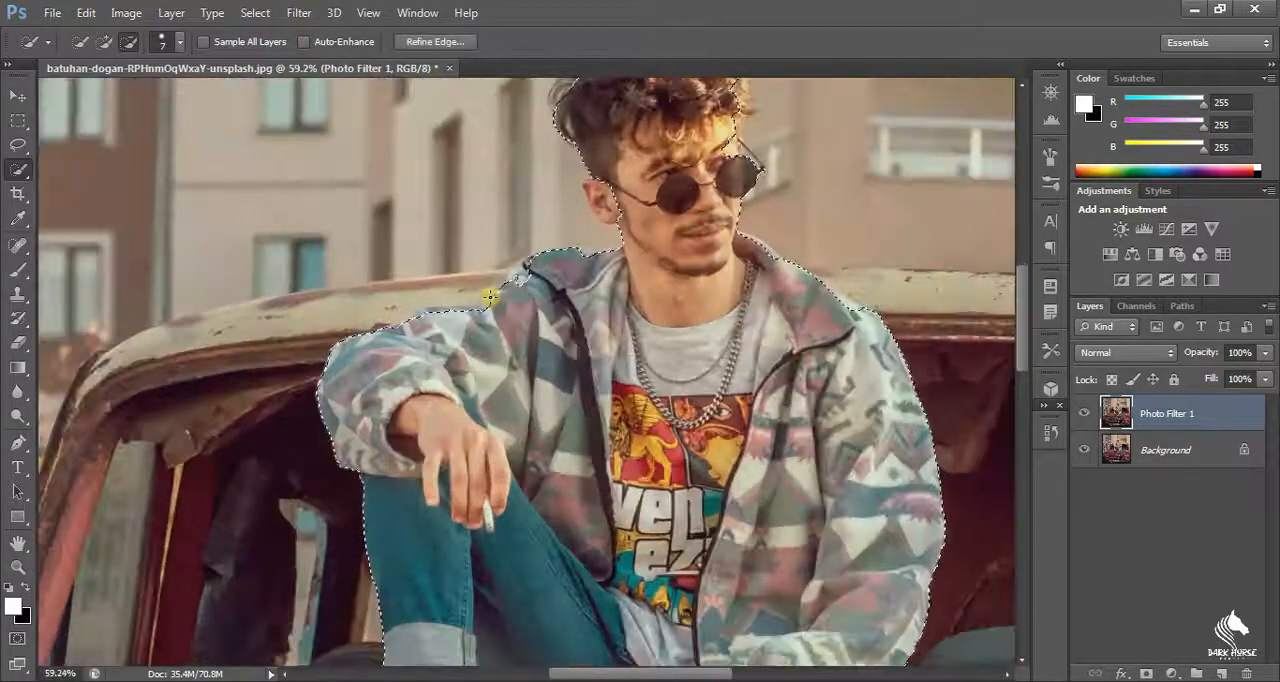
{"action": "left_click", "coordinate": [104, 43]}
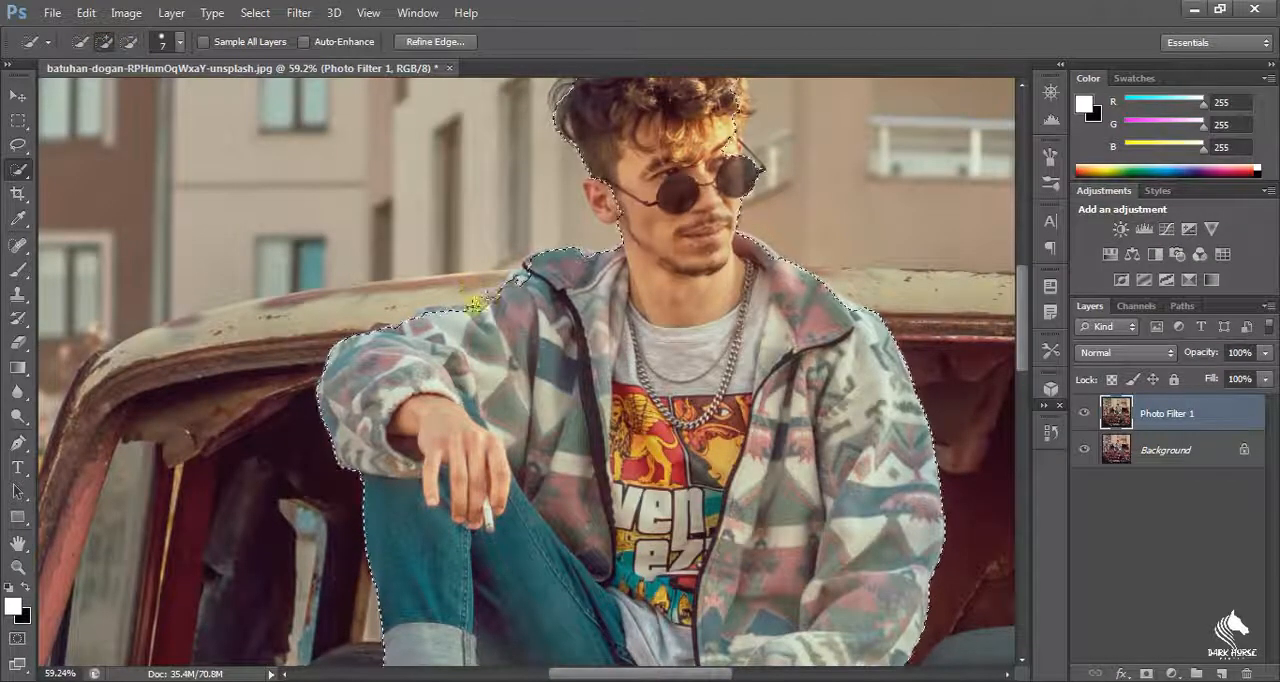
{"action": "scroll", "coordinate": [507, 290], "scroll_direction": "down", "scroll_amount": 3}
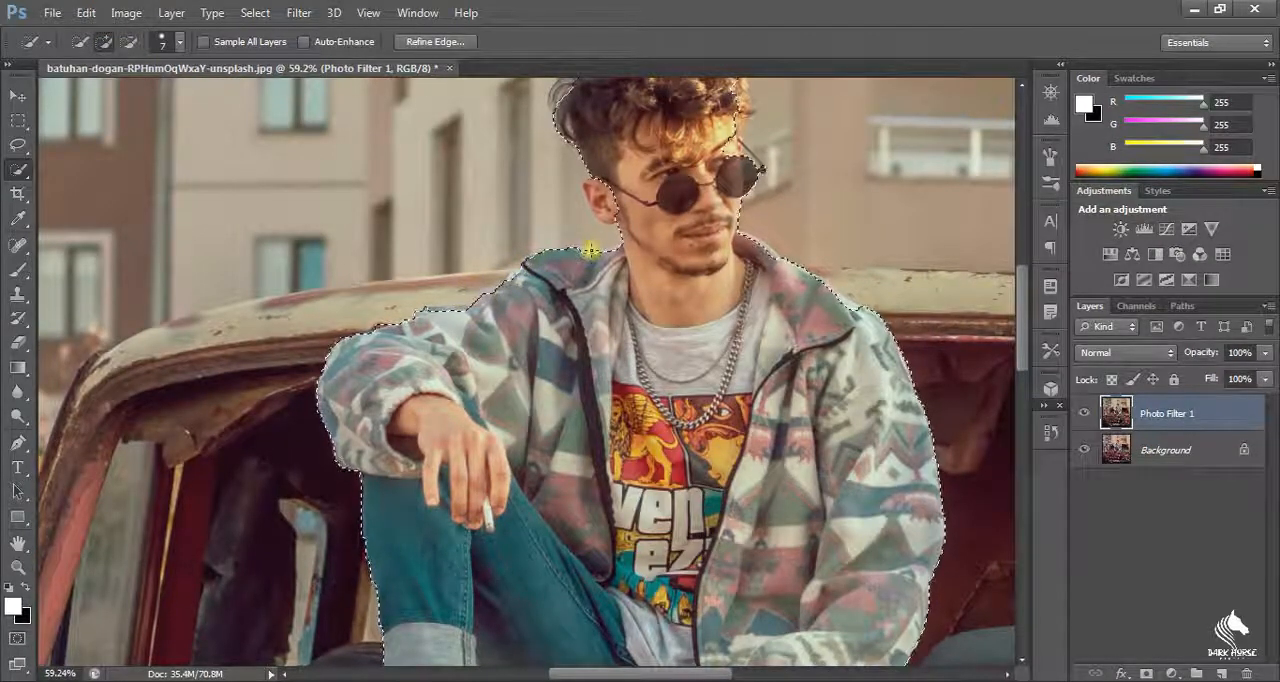
{"action": "scroll", "coordinate": [727, 343], "scroll_direction": "down", "scroll_amount": 4}
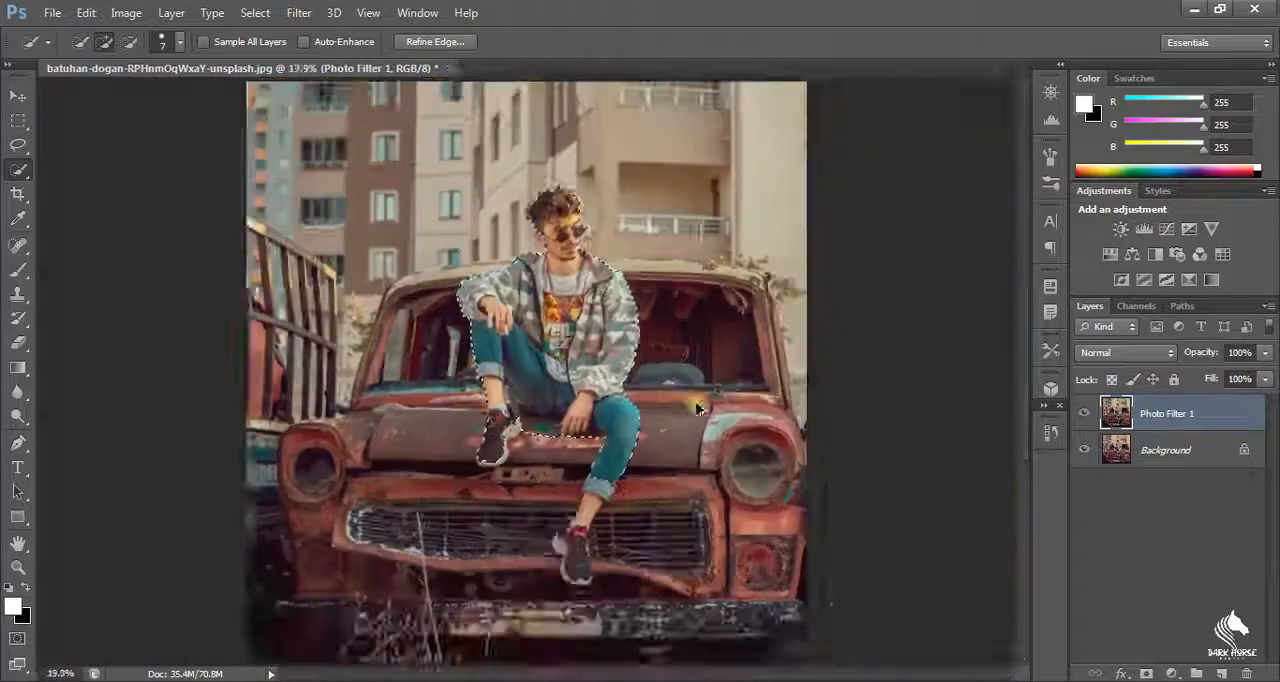
{"action": "key", "text": "ctrl+j"}
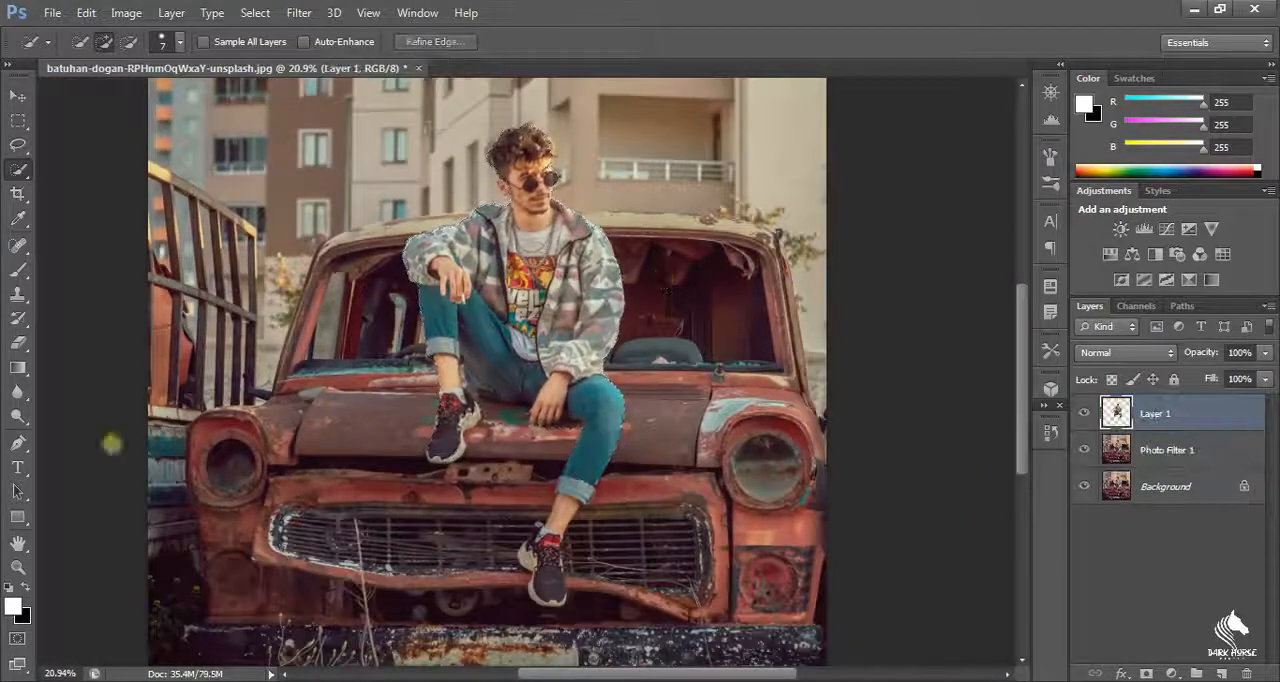
Step: Add the white text "PIXTER" in ExcludedItalic at 783 pt and place it across the man and the car's windshield
{"action": "key", "text": "t"}
{"action": "left_click", "coordinate": [414, 407]}
{"action": "type", "text": "PIXTER"}
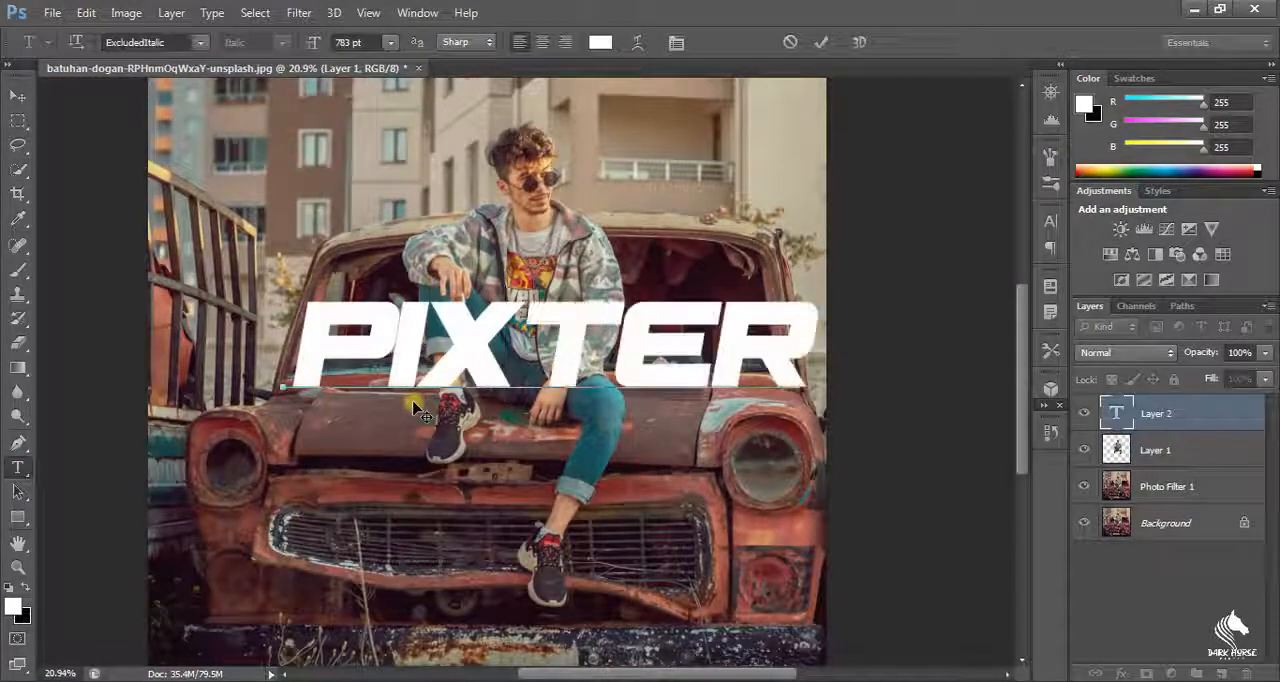
{"action": "left_click_drag", "start_coordinate": [648, 474], "coordinate": [611, 471]}
{"action": "scroll", "coordinate": [620, 466], "scroll_direction": "up", "scroll_amount": 1}
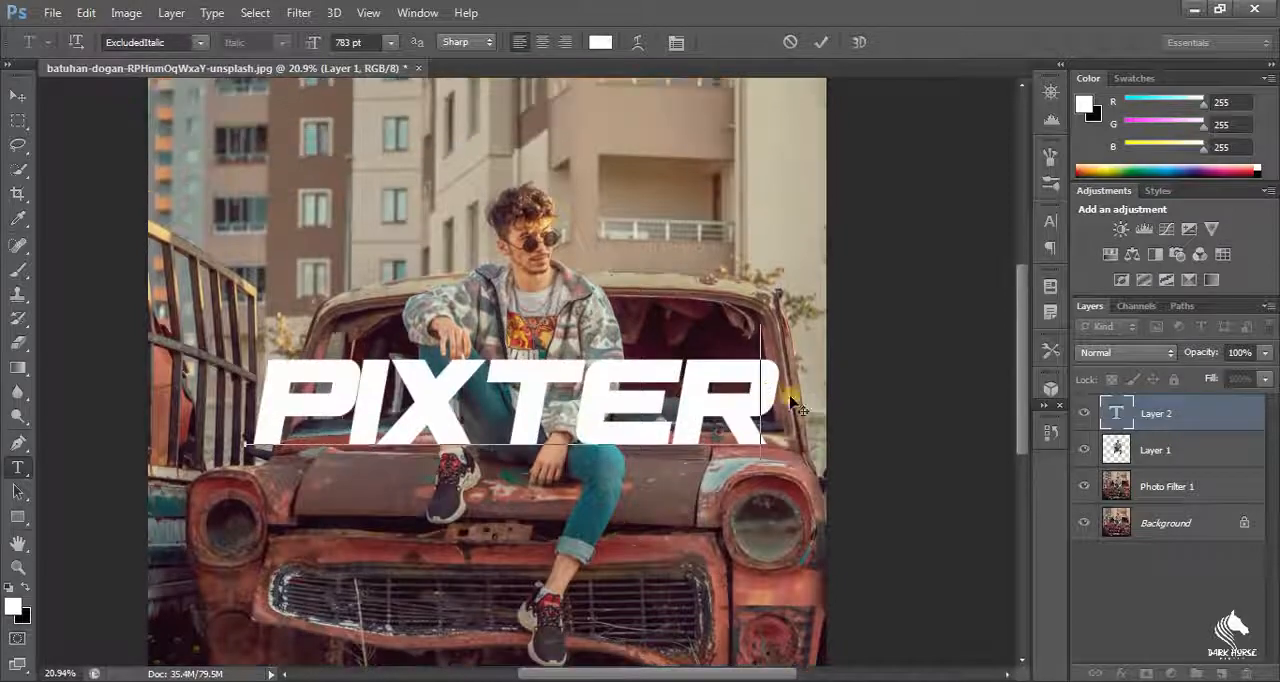
Step: Skew the PIXTER text vertically by -13.64° so it rises to the right, and shift it over the windshield
{"action": "key", "text": "ctrl+t"}
{"action": "left_click", "coordinate": [998, 208]}
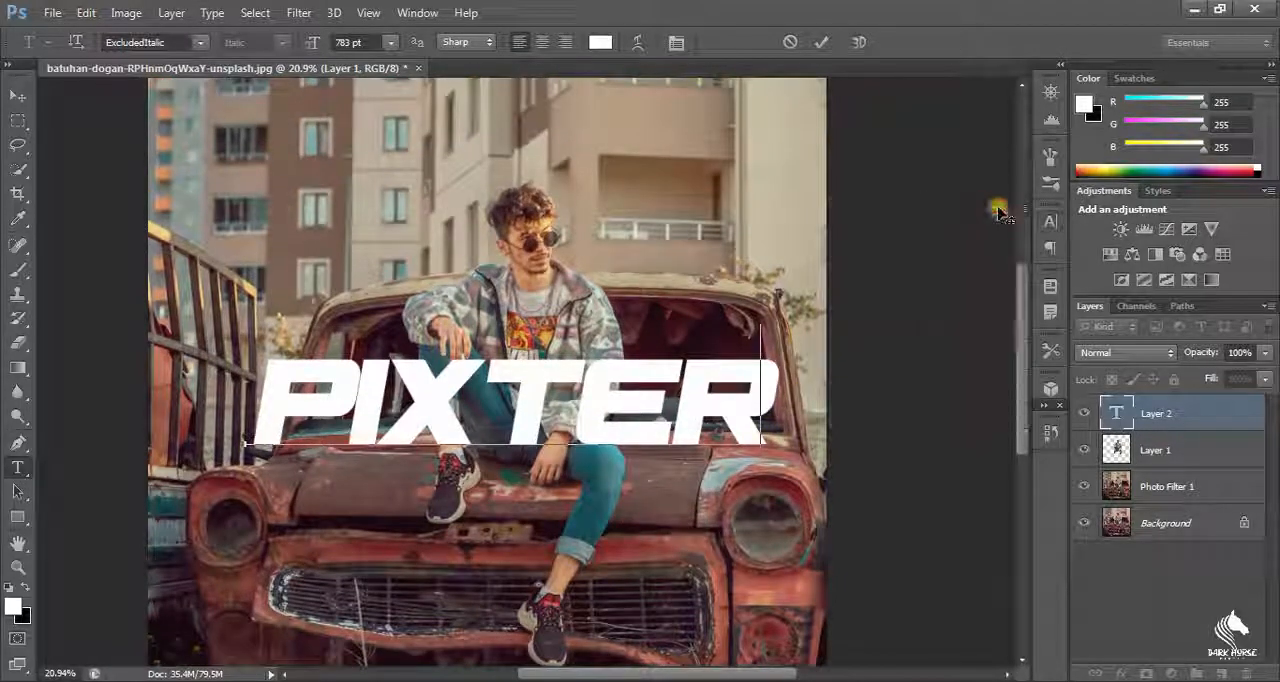
{"action": "left_click", "coordinate": [1148, 447]}
{"action": "left_click", "coordinate": [1149, 411]}
{"action": "key", "text": "ctrl+t"}
{"action": "left_click_drag", "start_coordinate": [777, 324], "coordinate": [762, 189]}
{"action": "left_click_drag", "start_coordinate": [769, 293], "coordinate": [777, 327]}
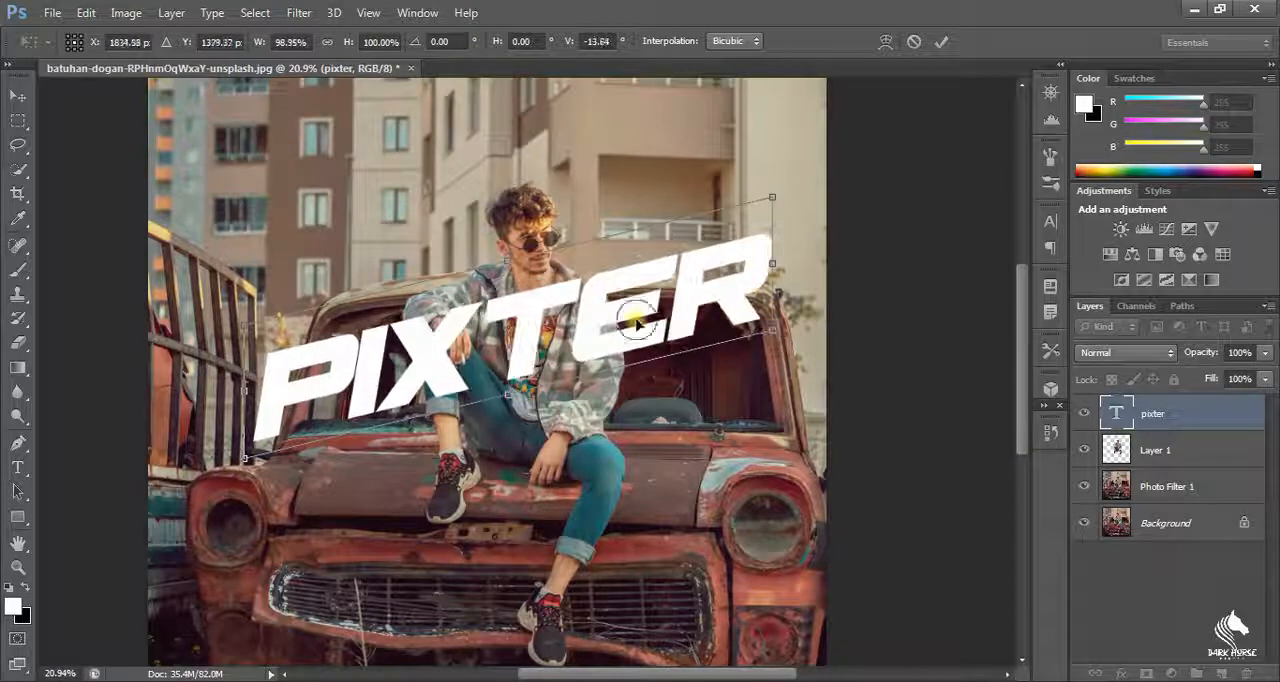
{"action": "mouse_move", "coordinate": [643, 319]}
{"action": "left_mouse_down"}
{"action": "mouse_move", "coordinate": [643, 354]}
{"action": "mouse_move", "coordinate": [651, 335]}
{"action": "left_mouse_up"}
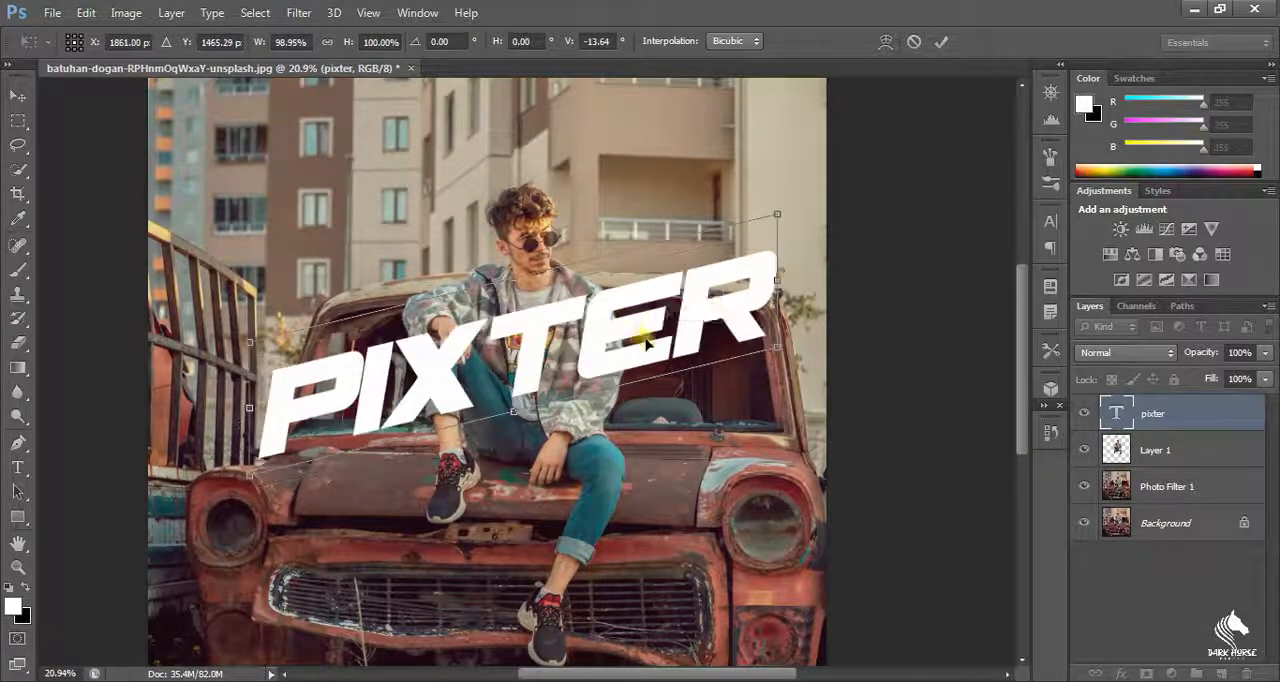
{"action": "key", "text": "Return"}
Step: Move Layer 1 with the cut-out man above the pixter text layer so he covers the middle letters
{"action": "scroll", "coordinate": [665, 355], "scroll_direction": "up", "scroll_amount": 6}
{"action": "scroll", "coordinate": [469, 314], "scroll_direction": "down", "scroll_amount": 5}
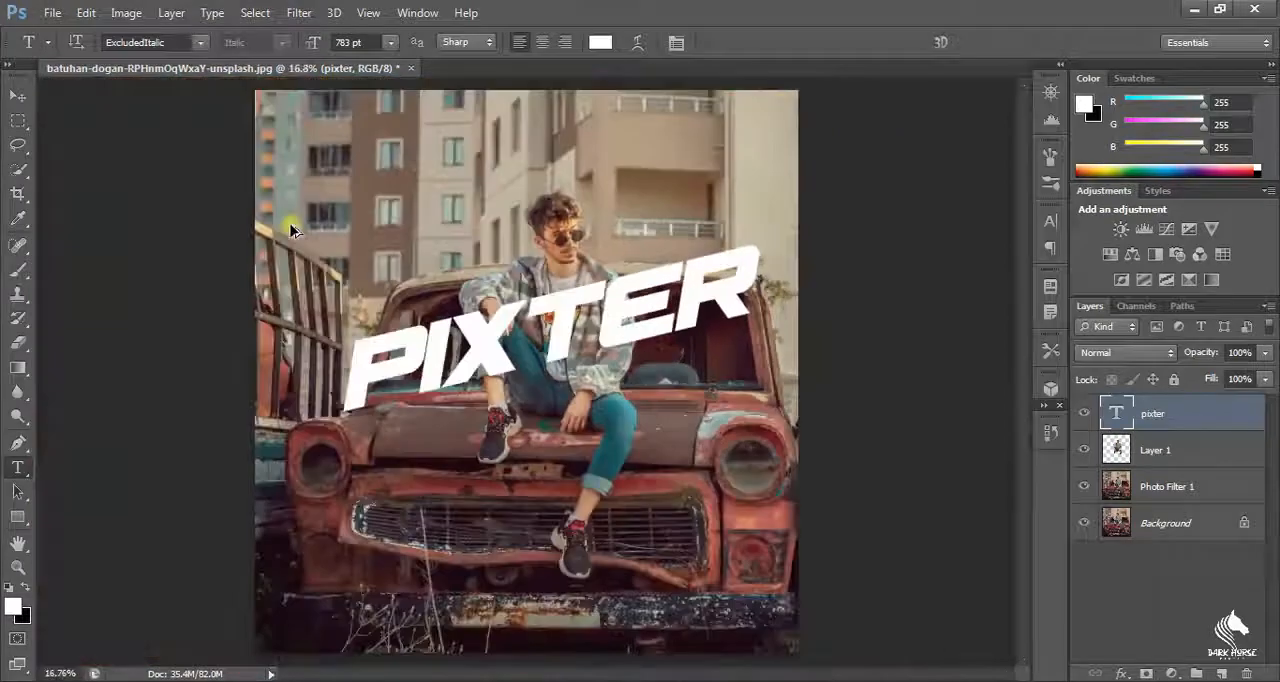
{"action": "scroll", "coordinate": [714, 212], "scroll_direction": "up", "scroll_amount": 2}
{"action": "left_click_drag", "start_coordinate": [1181, 466], "coordinate": [1185, 410]}
{"action": "scroll", "coordinate": [692, 278], "scroll_direction": "up", "scroll_amount": 1}
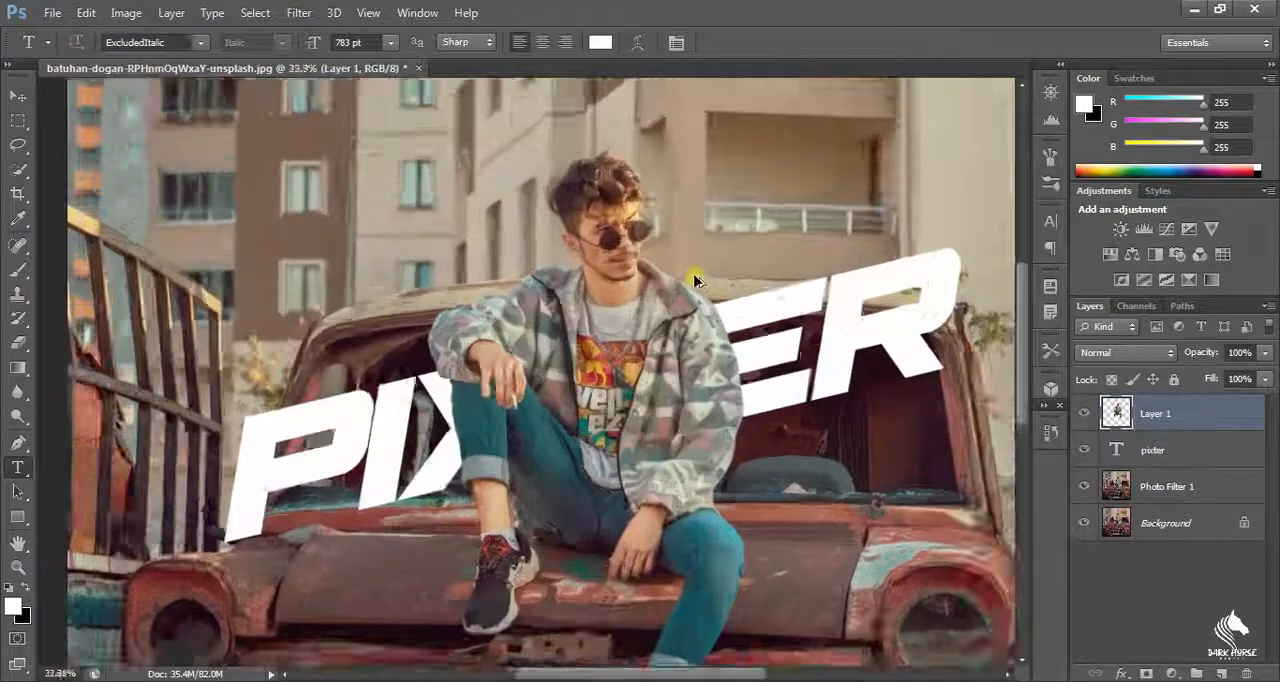
{"action": "scroll", "coordinate": [695, 281], "scroll_direction": "down", "scroll_amount": 2}
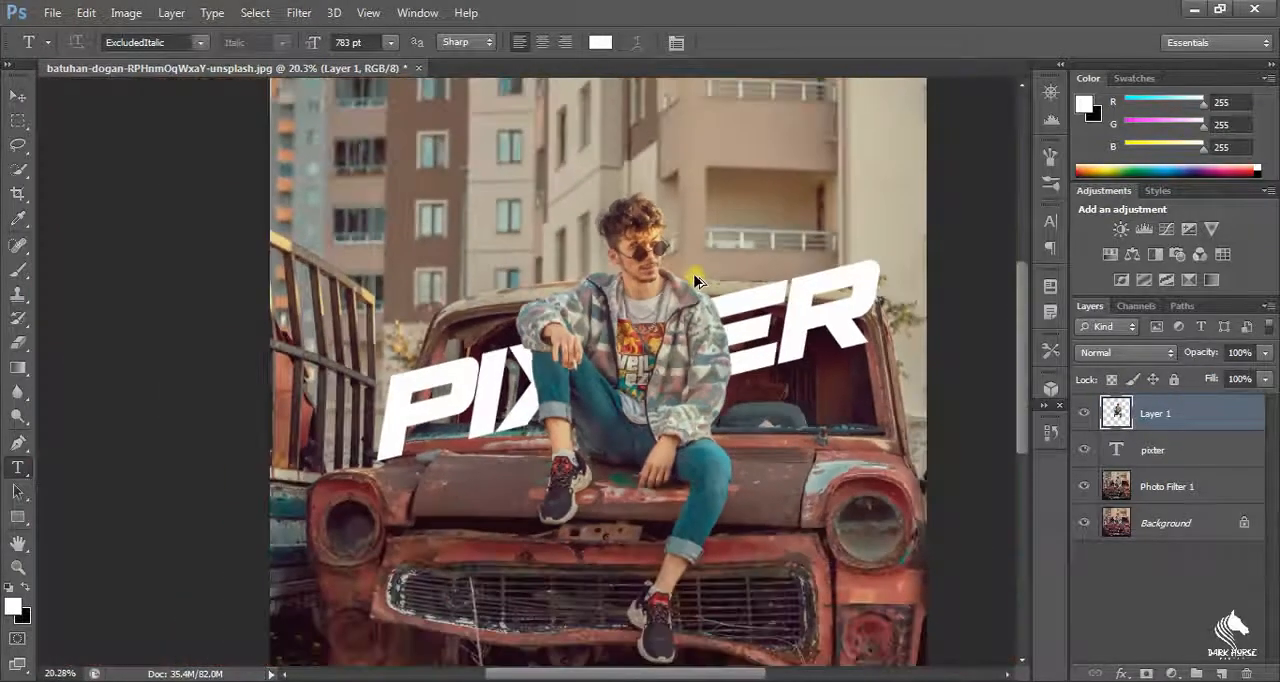
Step: Duplicate the pixter text layer and move the copy above Layer 1
{"action": "left_click", "coordinate": [1181, 452]}
{"action": "key", "text": "ctrl+j"}
{"action": "left_click_drag", "start_coordinate": [1185, 451], "coordinate": [1182, 402]}
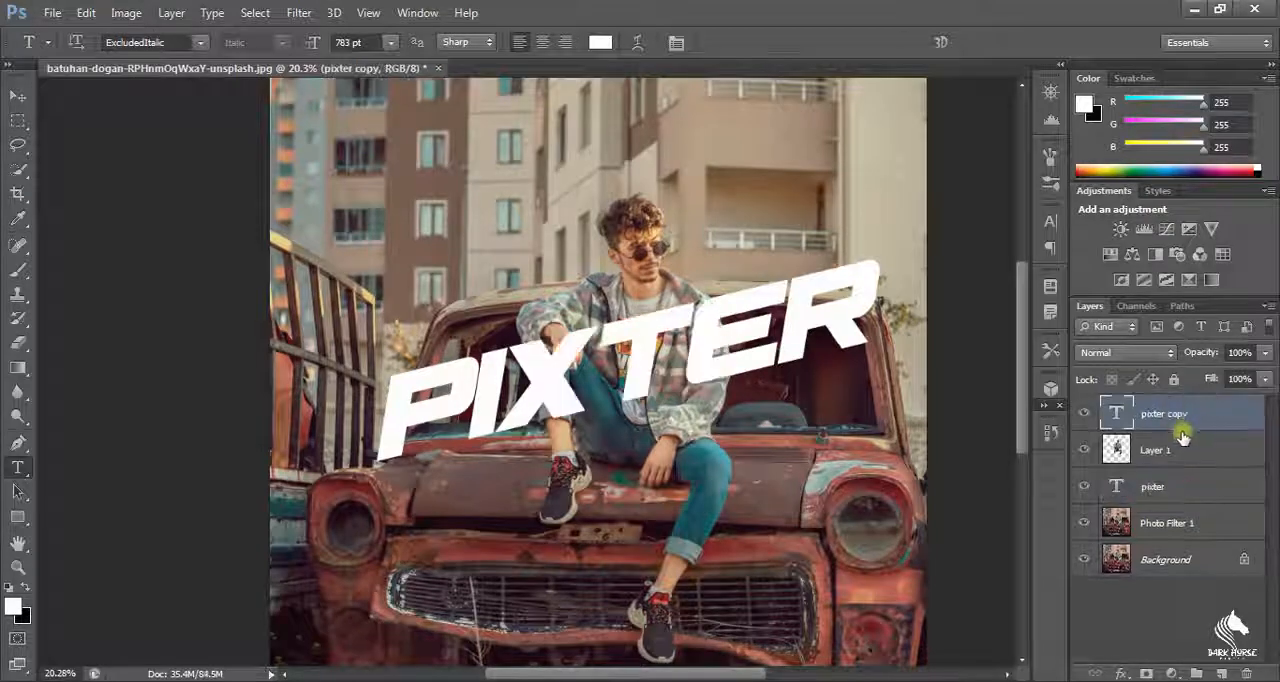
Step: Set the text copy's fill opacity to 0% and give it a white stroke
{"action": "double_click", "coordinate": [1217, 426]}
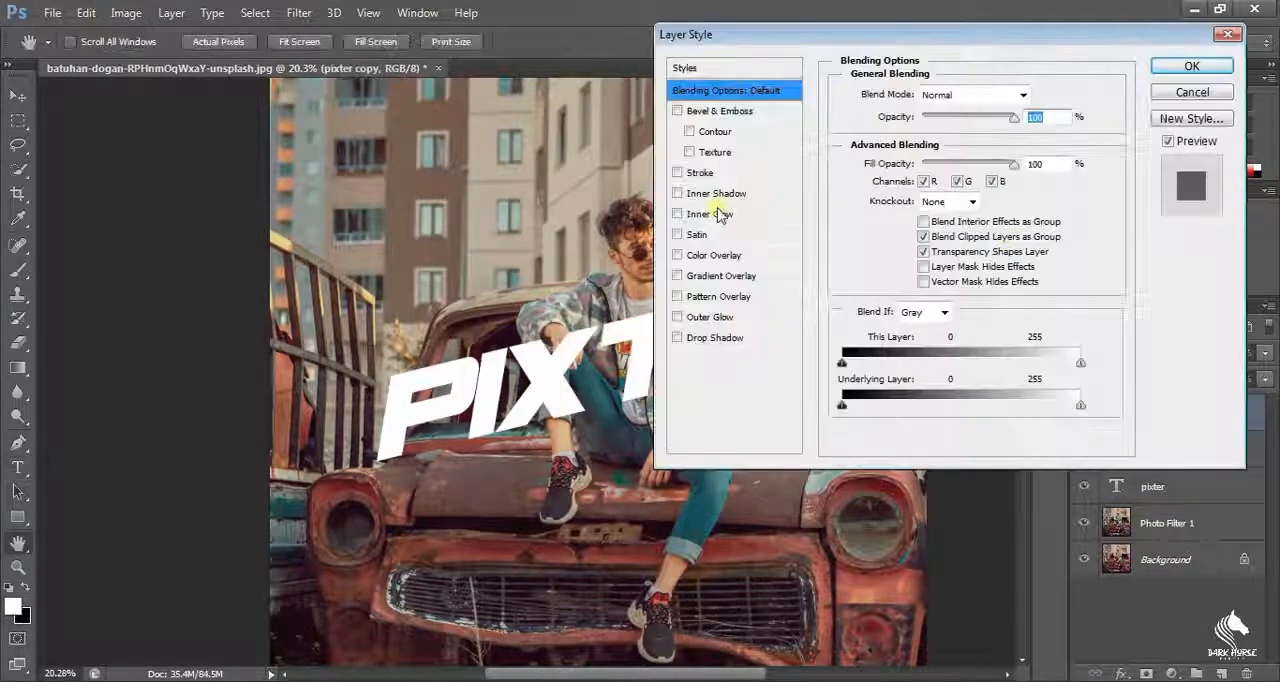
{"action": "left_click_drag", "start_coordinate": [1012, 118], "coordinate": [1006, 182]}
{"action": "left_click", "coordinate": [680, 172]}
{"action": "left_click", "coordinate": [893, 224]}
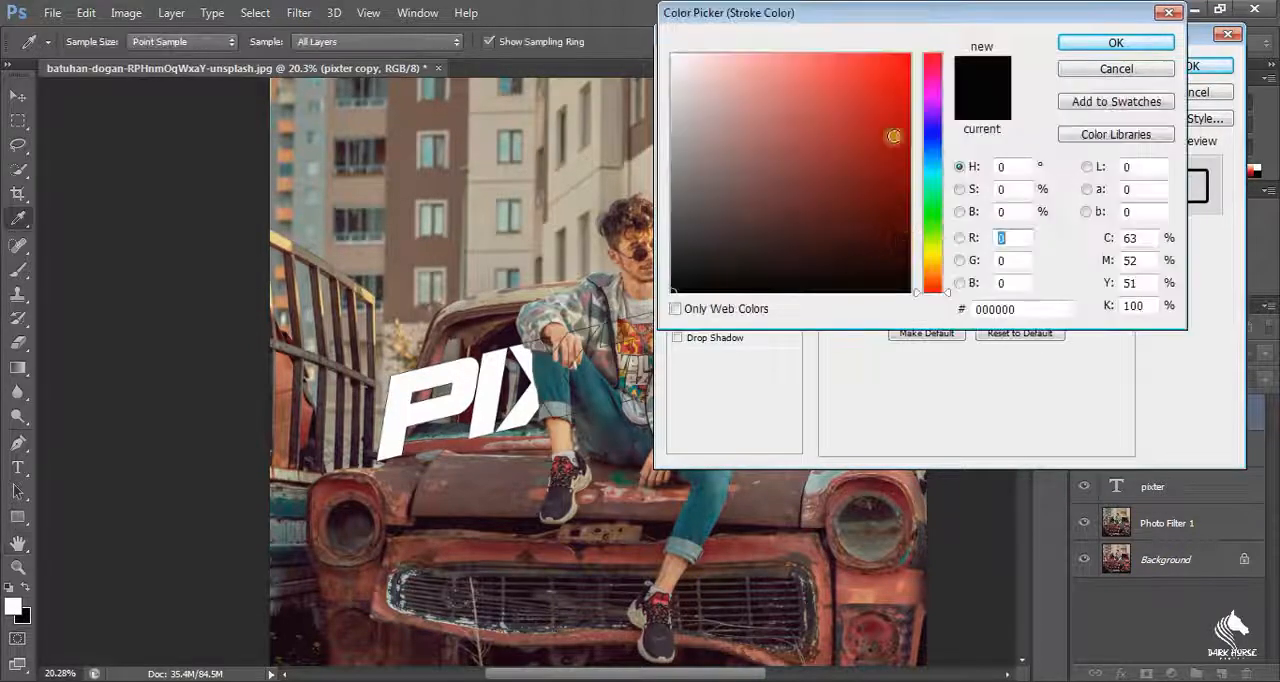
{"action": "left_click", "coordinate": [673, 55]}
{"action": "left_click", "coordinate": [1116, 43]}
Step: Set the size of the text copy's white stroke to 6 px
{"action": "left_click_drag", "start_coordinate": [997, 34], "coordinate": [1145, 48]}
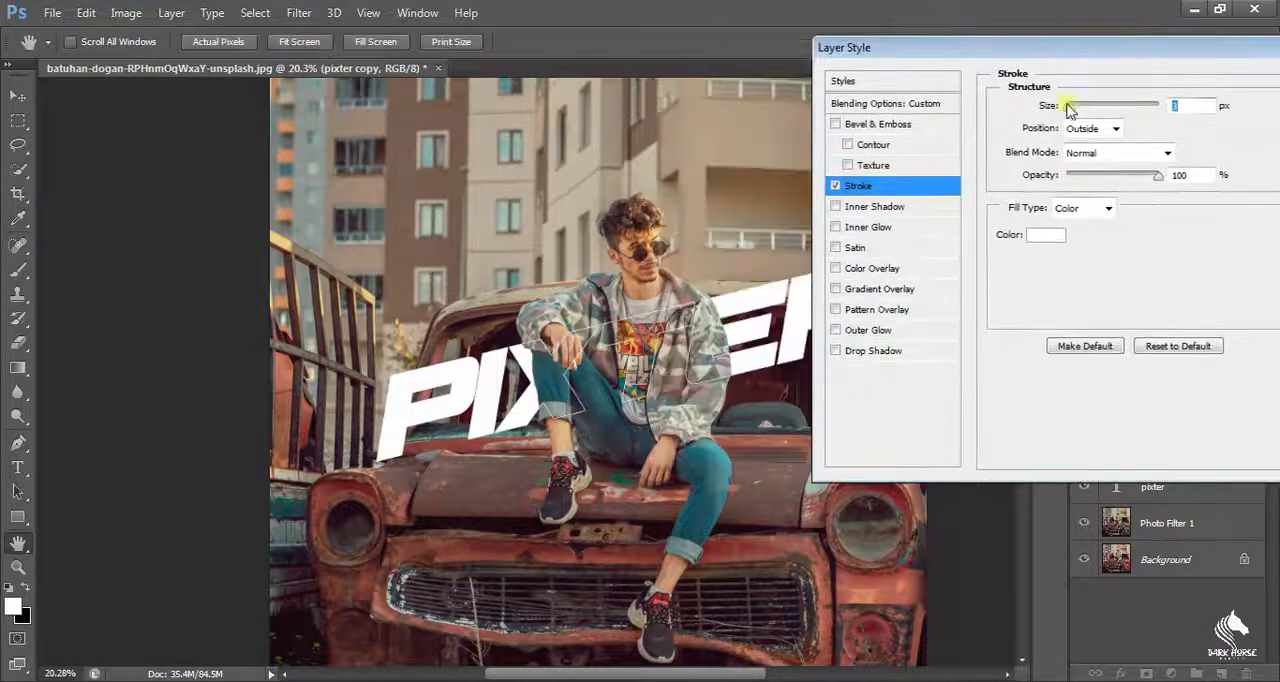
{"action": "mouse_move", "coordinate": [1071, 108]}
{"action": "left_mouse_down"}
{"action": "mouse_move", "coordinate": [1104, 106]}
{"action": "mouse_move", "coordinate": [1076, 116]}
{"action": "left_mouse_up"}
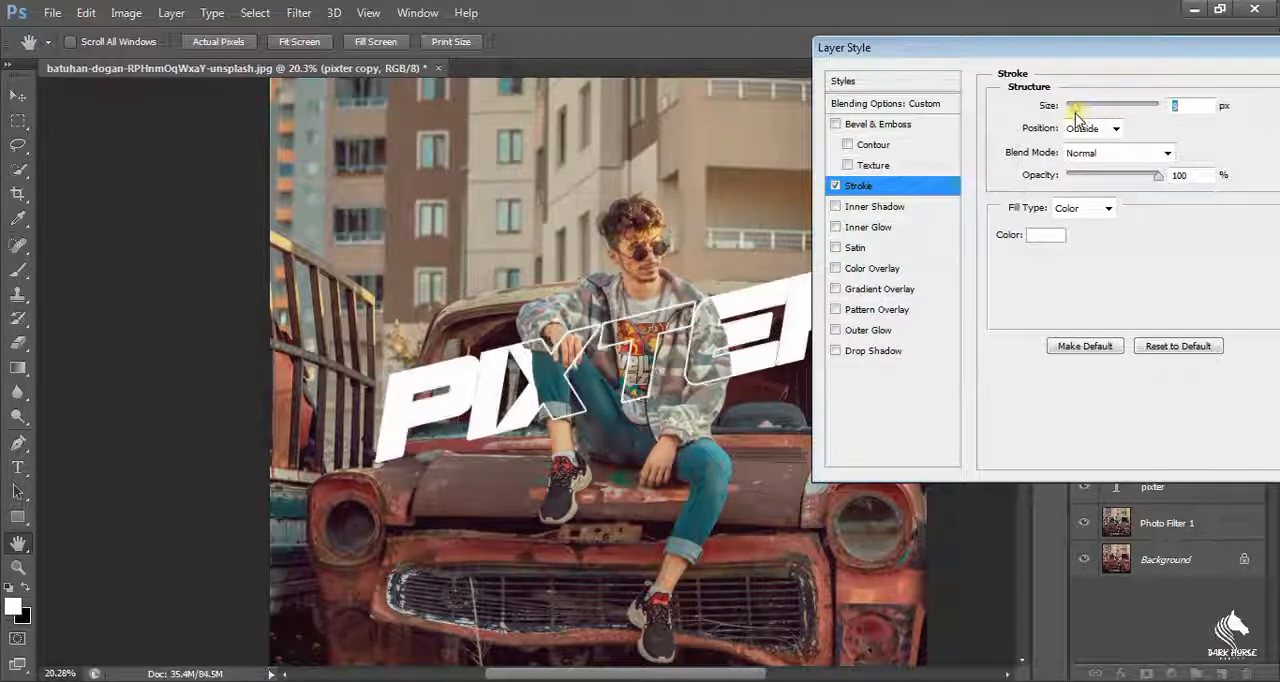
{"action": "left_click_drag", "start_coordinate": [1138, 50], "coordinate": [769, 102]}
{"action": "mouse_move", "coordinate": [862, 99]}
{"action": "left_mouse_down"}
{"action": "mouse_move", "coordinate": [1278, 72]}
{"action": "mouse_move", "coordinate": [1278, 4]}
{"action": "mouse_move", "coordinate": [1265, 49]}
{"action": "left_mouse_up"}
{"action": "left_click_drag", "start_coordinate": [1109, 109], "coordinate": [1105, 109]}
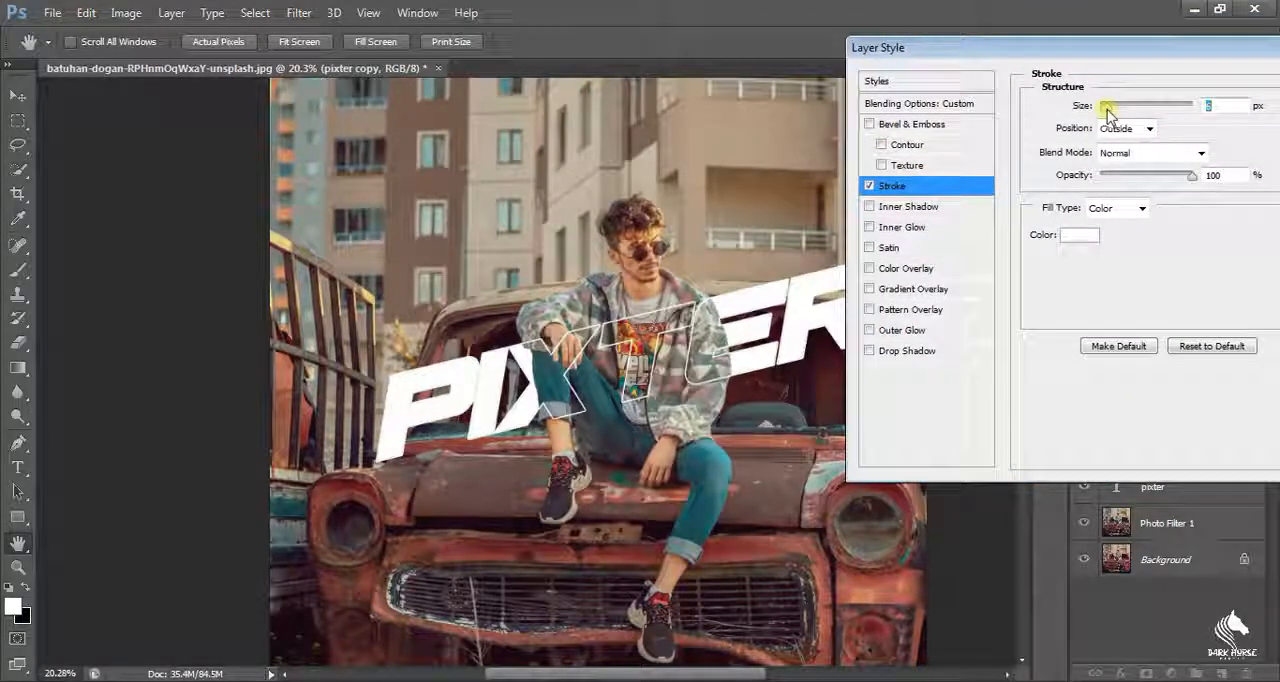
Step: Add a yellow (ffff00) outer glow to the text copy with 8% spread and 29 px size
{"action": "left_click", "coordinate": [902, 330]}
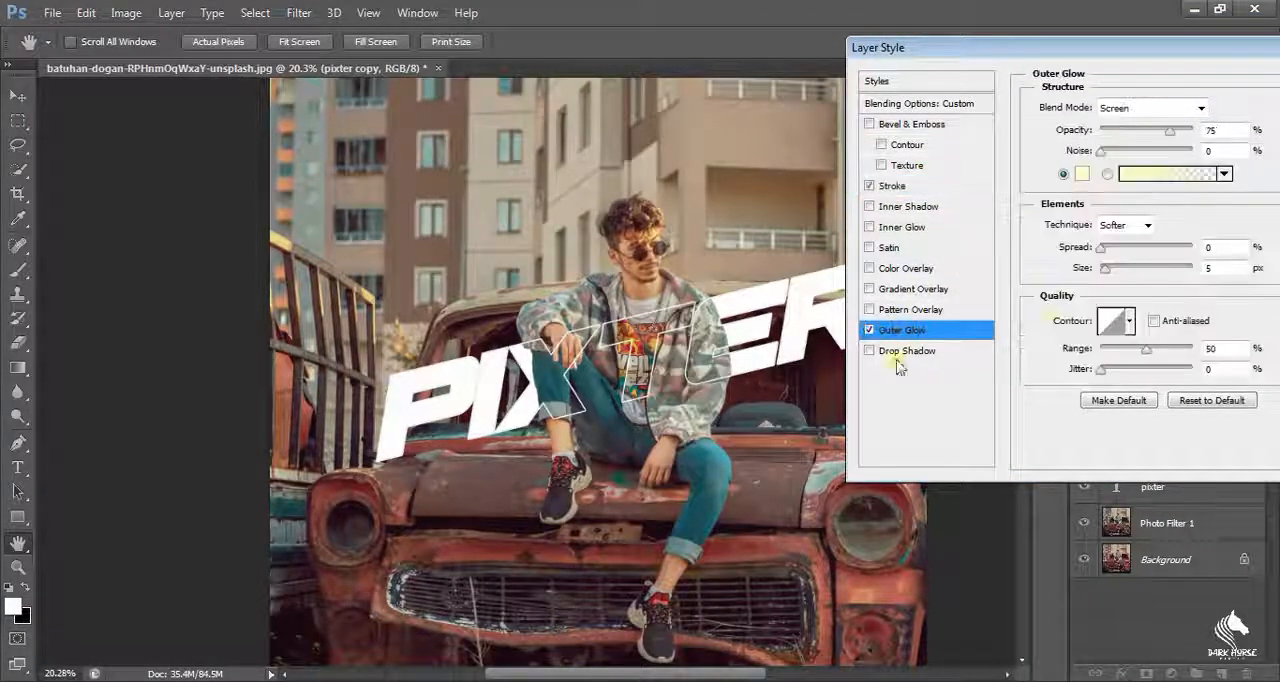
{"action": "left_click", "coordinate": [1068, 178]}
{"action": "left_click_drag", "start_coordinate": [880, 80], "coordinate": [918, 14]}
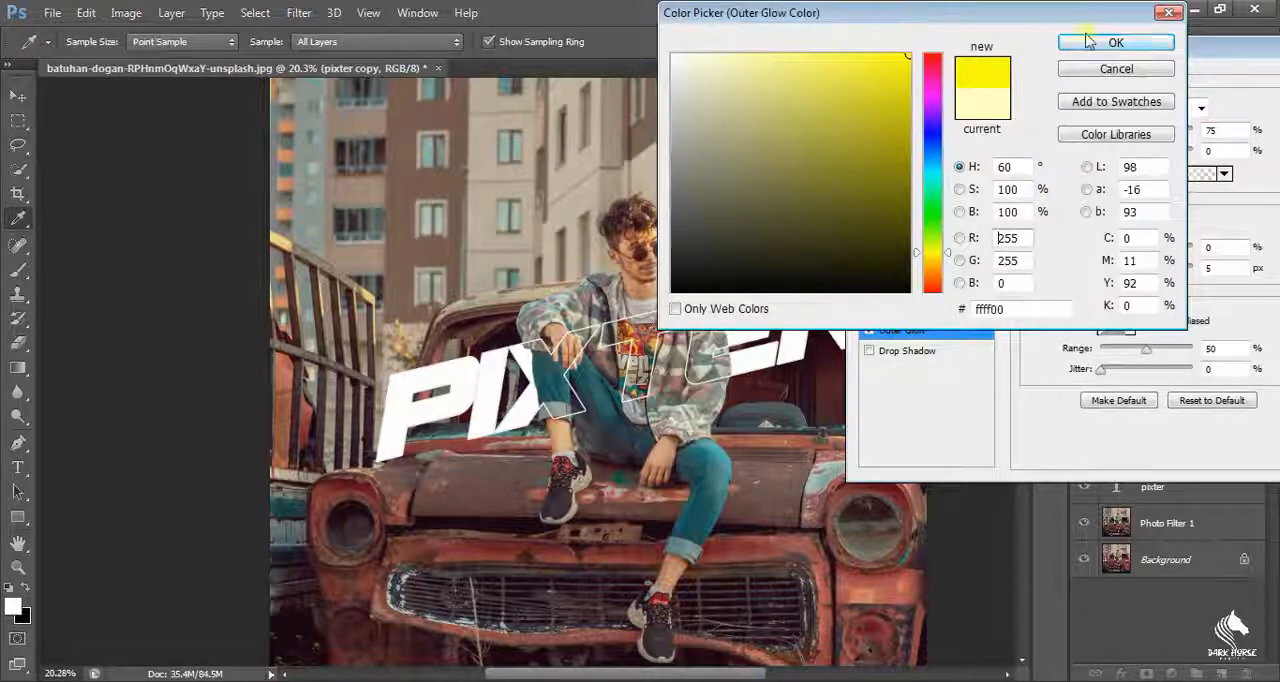
{"action": "left_click", "coordinate": [1115, 42]}
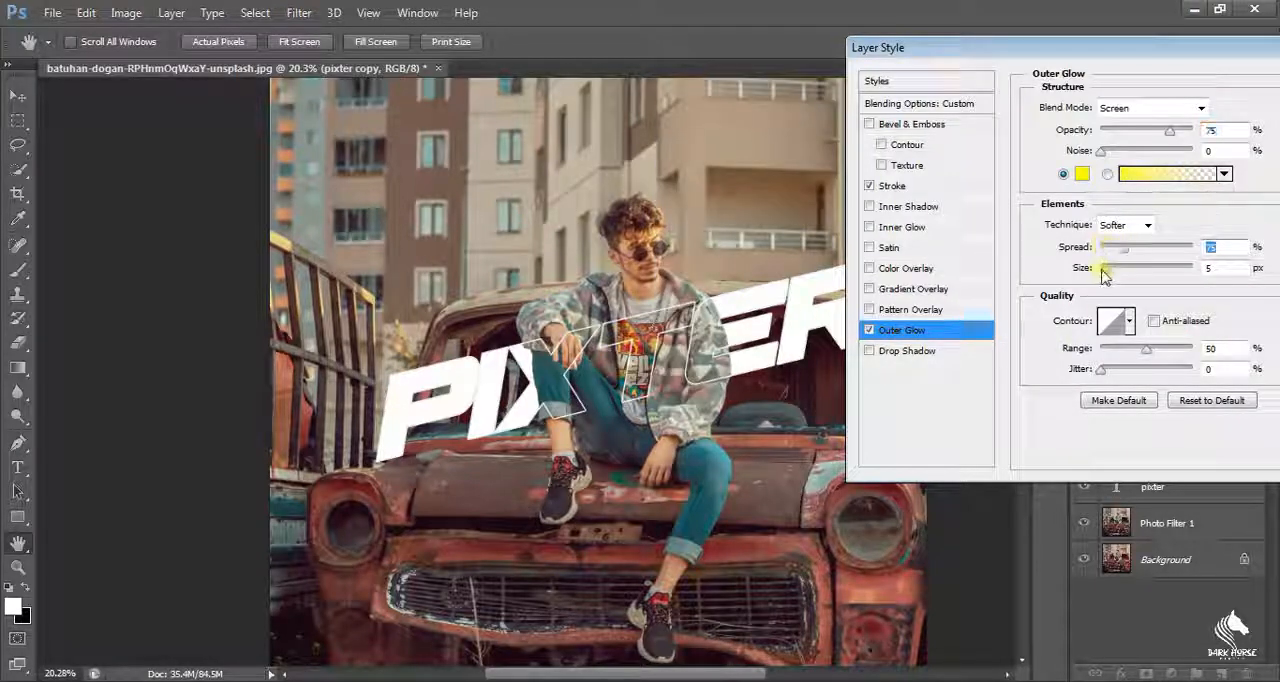
{"action": "mouse_move", "coordinate": [1104, 275]}
{"action": "left_mouse_down"}
{"action": "mouse_move", "coordinate": [1116, 275]}
{"action": "mouse_move", "coordinate": [1108, 249]}
{"action": "mouse_move", "coordinate": [1120, 278]}
{"action": "left_mouse_up"}
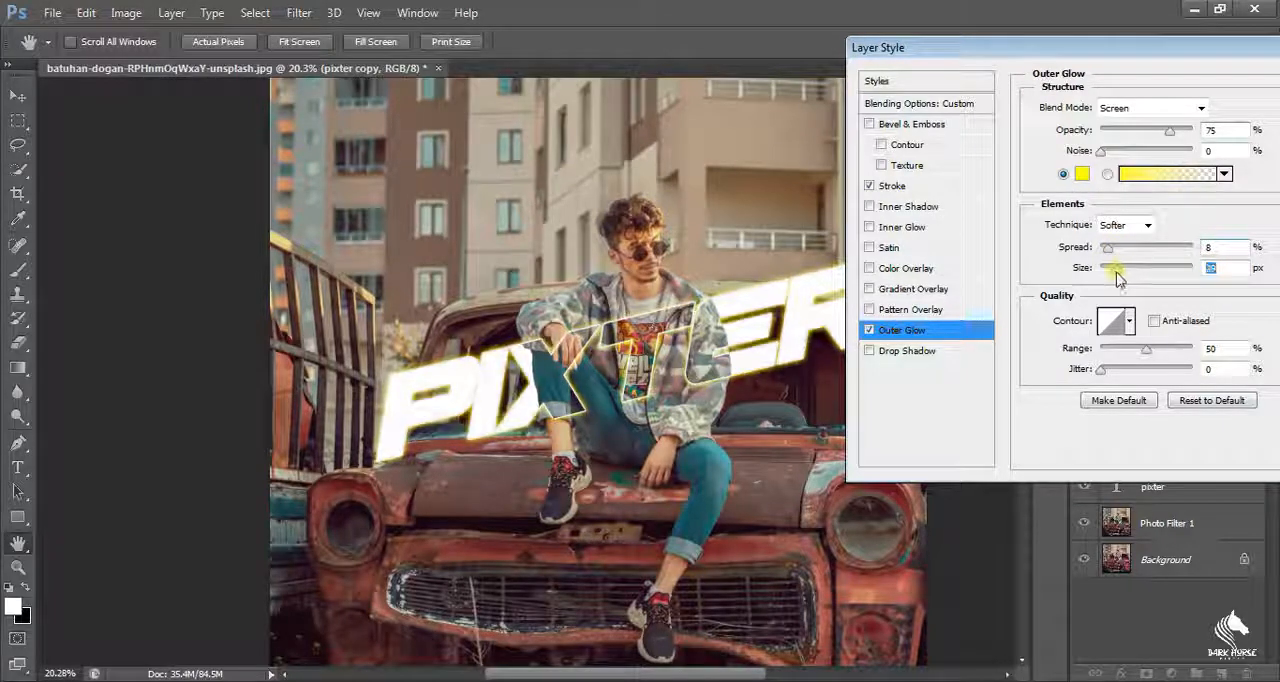
Step: Change the outer glow color to turquoise green and apply the layer style
{"action": "left_click", "coordinate": [1082, 174]}
{"action": "left_click_drag", "start_coordinate": [886, 22], "coordinate": [1031, 22]}
{"action": "left_click", "coordinate": [1175, 200]}
{"action": "left_click", "coordinate": [1174, 51]}
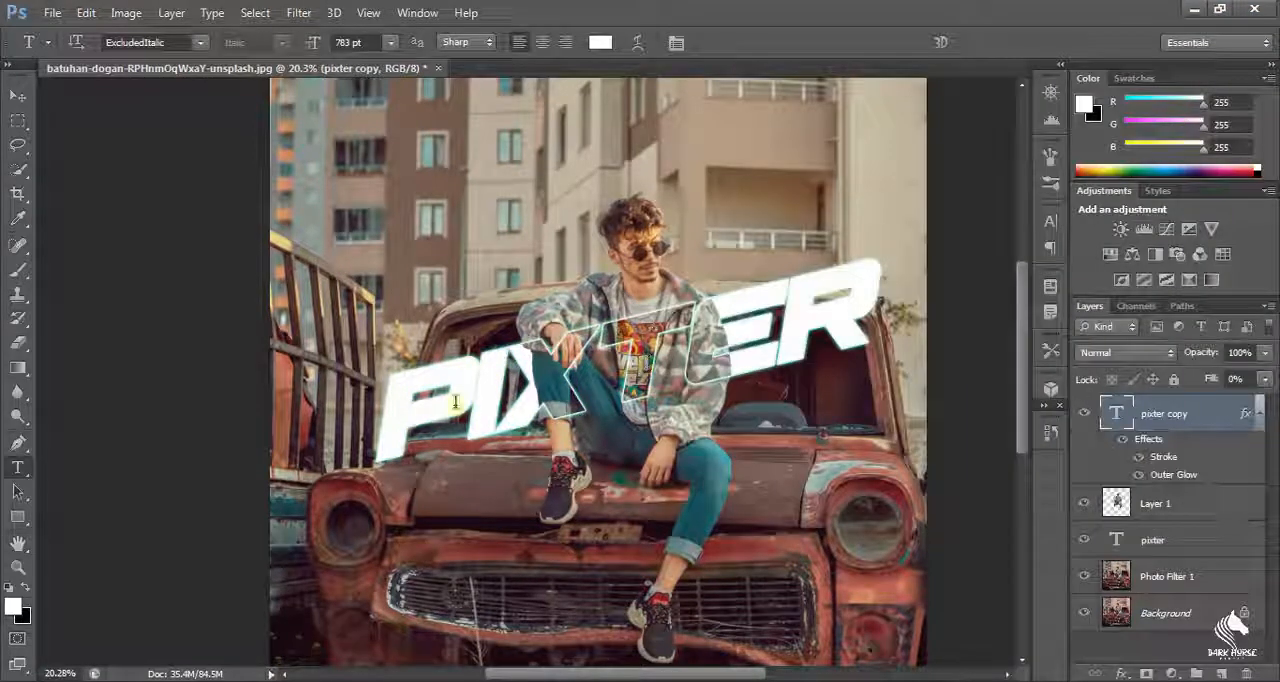
Step: Try a tracking of 20 on all letters of the outlined PIXTER text copy
{"action": "left_click", "coordinate": [455, 402]}
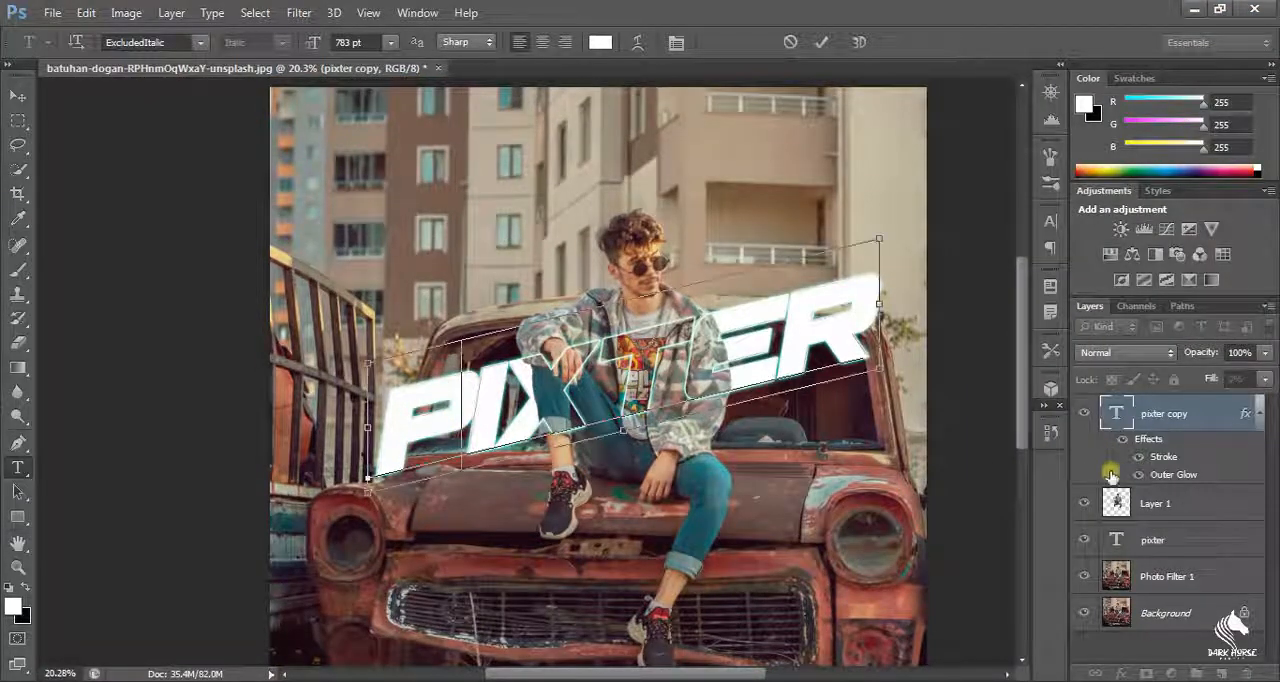
{"action": "key", "text": "ctrl+a"}
{"action": "left_click", "coordinate": [1049, 220]}
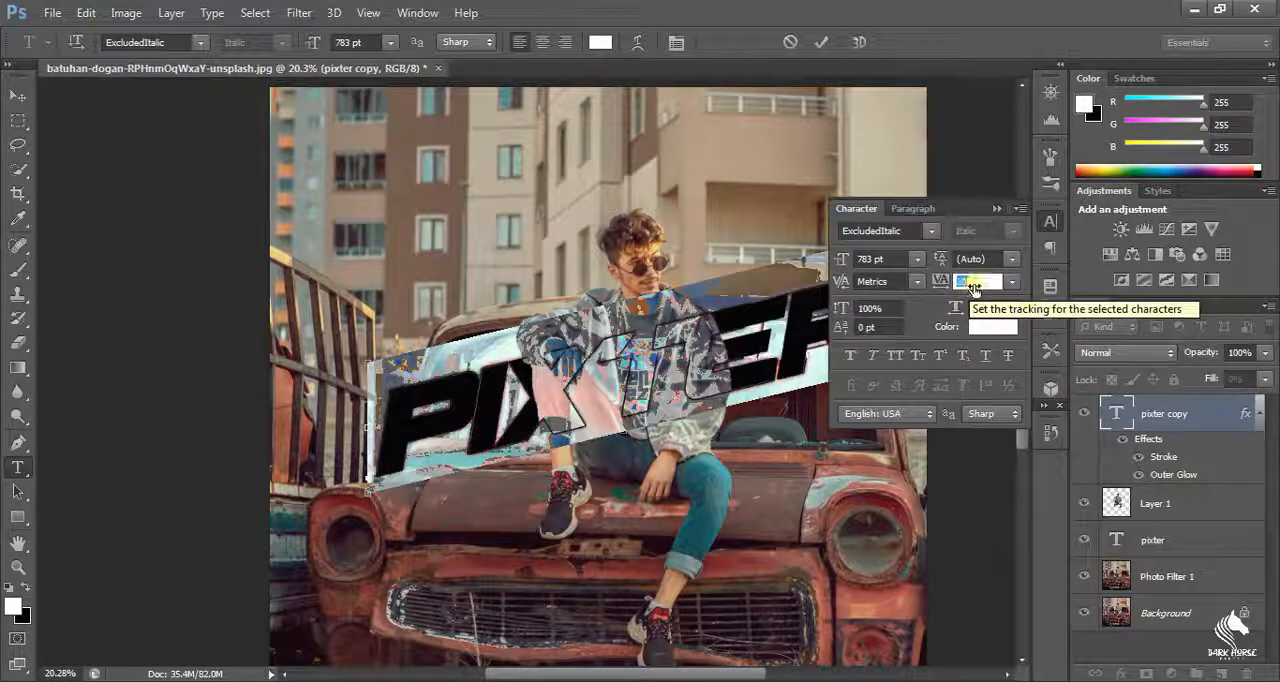
{"action": "type", "text": "200"}
{"action": "key", "text": "Return"}
{"action": "left_click_drag", "start_coordinate": [970, 287], "coordinate": [973, 289]}
{"action": "scroll", "coordinate": [973, 289], "scroll_direction": "down", "scroll_amount": 2}
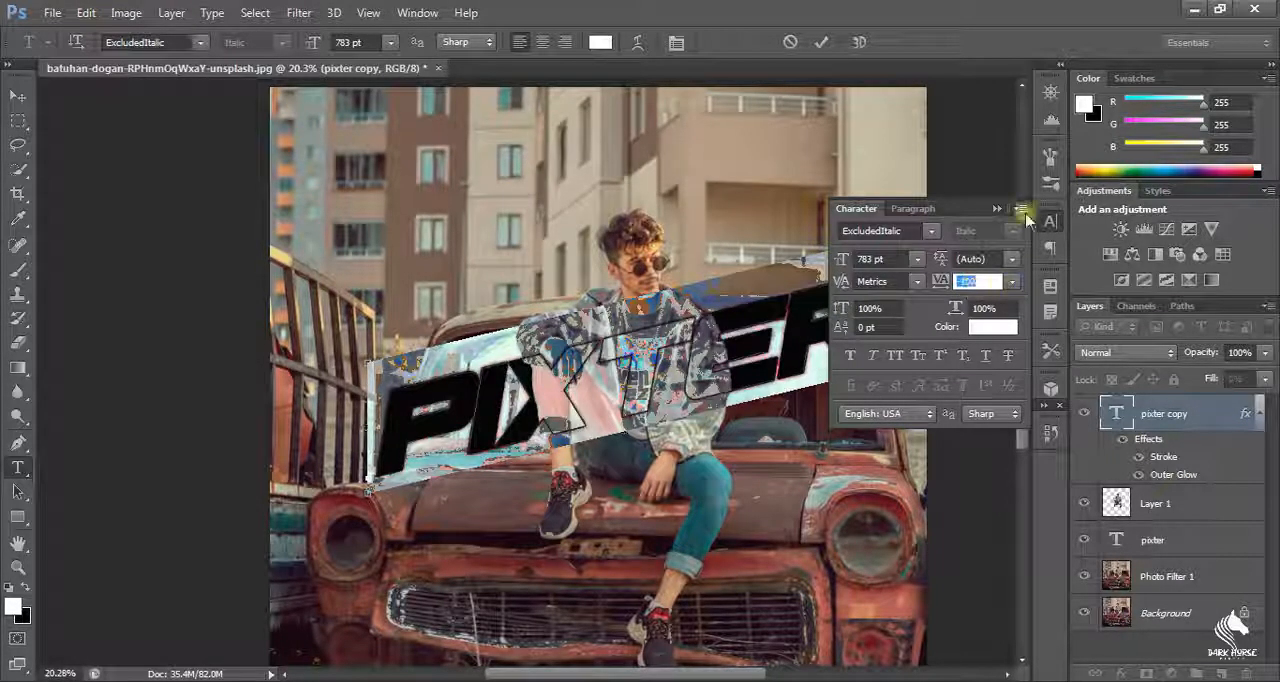
{"action": "left_click", "coordinate": [1050, 221]}
{"action": "left_click", "coordinate": [844, 386]}
{"action": "left_click", "coordinate": [18, 122]}
Step: Try a tracking of -80 on the outlined PIXTER text layer alone
{"action": "scroll", "coordinate": [706, 322], "scroll_direction": "up", "scroll_amount": 11}
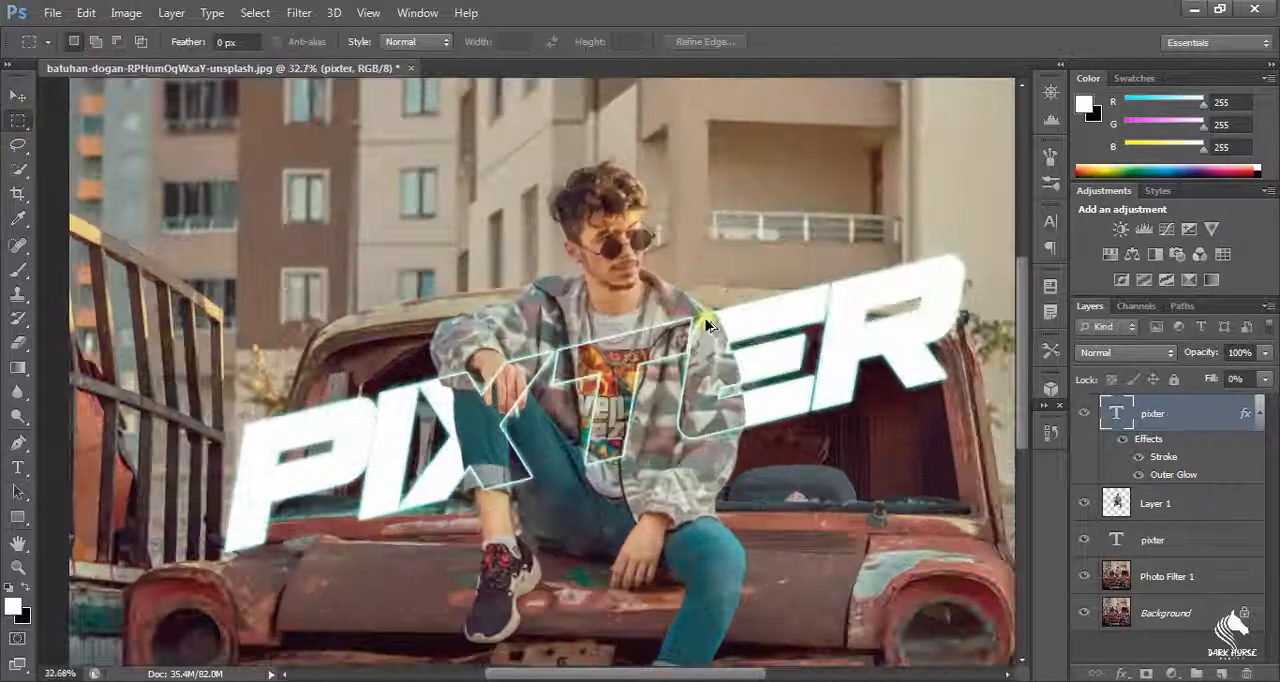
{"action": "scroll", "coordinate": [706, 322], "scroll_direction": "down", "scroll_amount": 10}
{"action": "scroll", "coordinate": [706, 322], "scroll_direction": "up", "scroll_amount": 1}
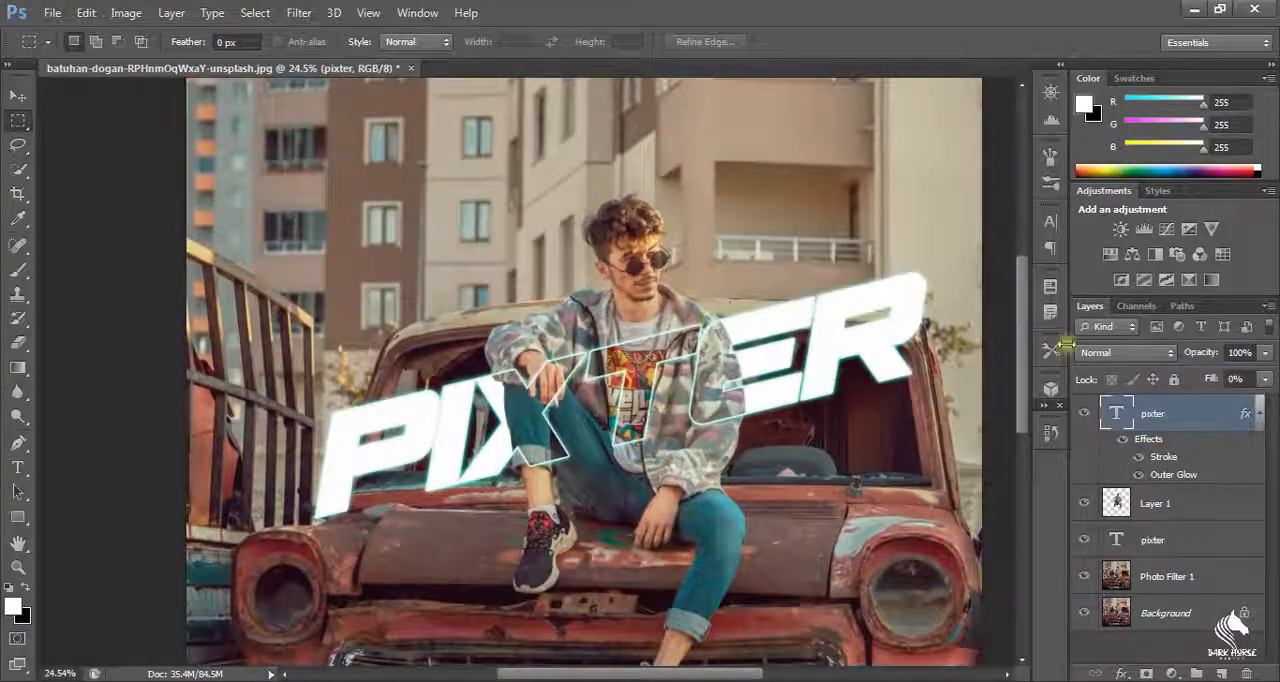
{"action": "left_click", "coordinate": [1050, 221]}
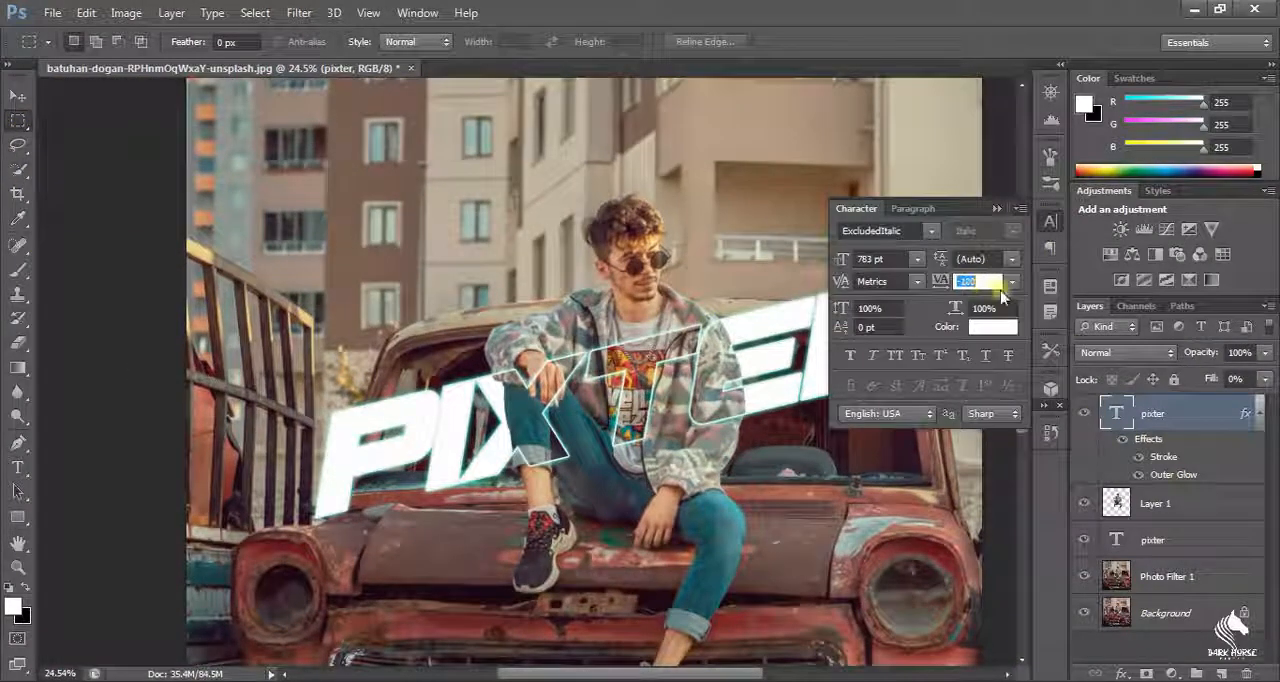
{"action": "scroll", "coordinate": [1002, 289], "scroll_direction": "down", "scroll_amount": 4}
{"action": "scroll", "coordinate": [988, 284], "scroll_direction": "down", "scroll_amount": 5}
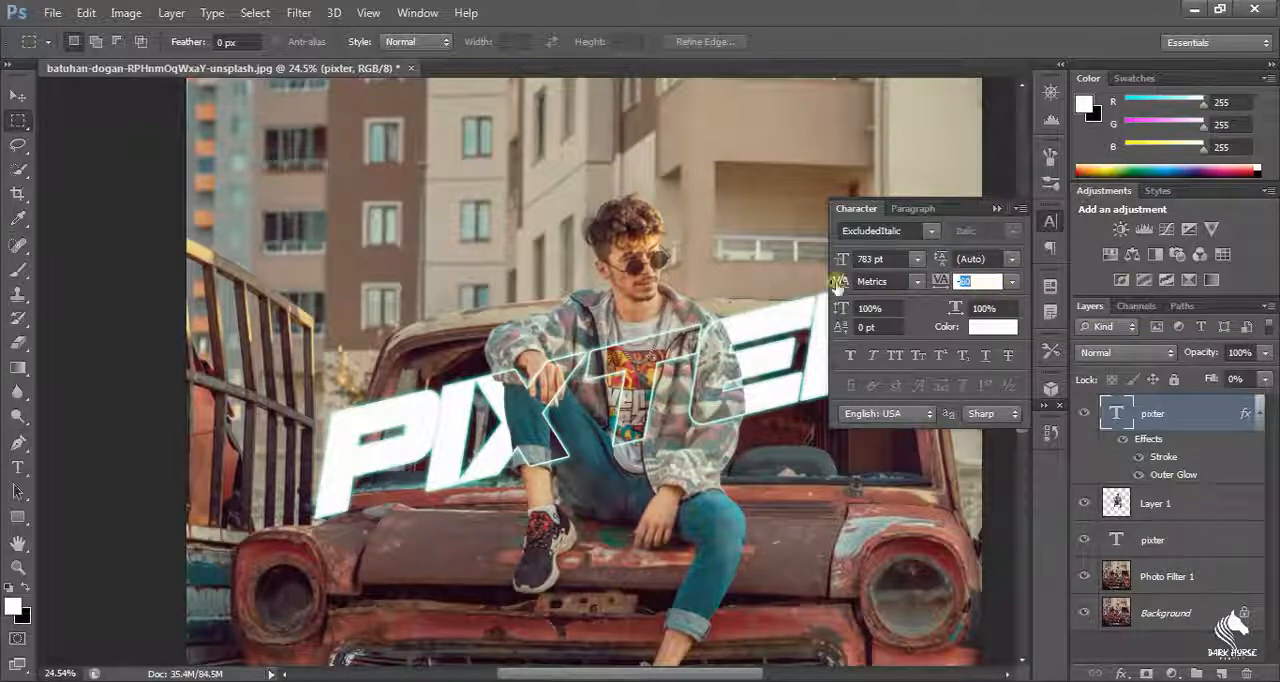
{"action": "left_click", "coordinate": [766, 236]}
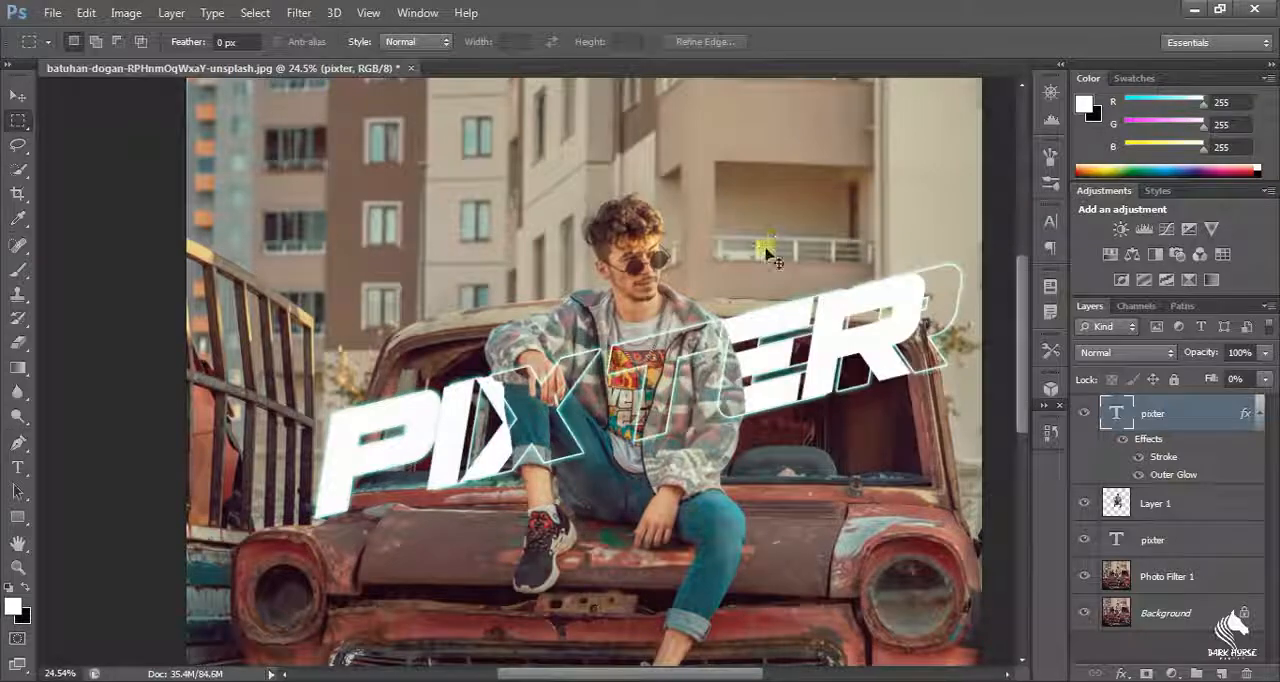
Step: Set the tracking of both PIXTER text layers to -100 together so the outline matches the filled letters
{"action": "left_click", "coordinate": [1185, 545], "text": "ctrl"}
{"action": "left_click", "coordinate": [1050, 220]}
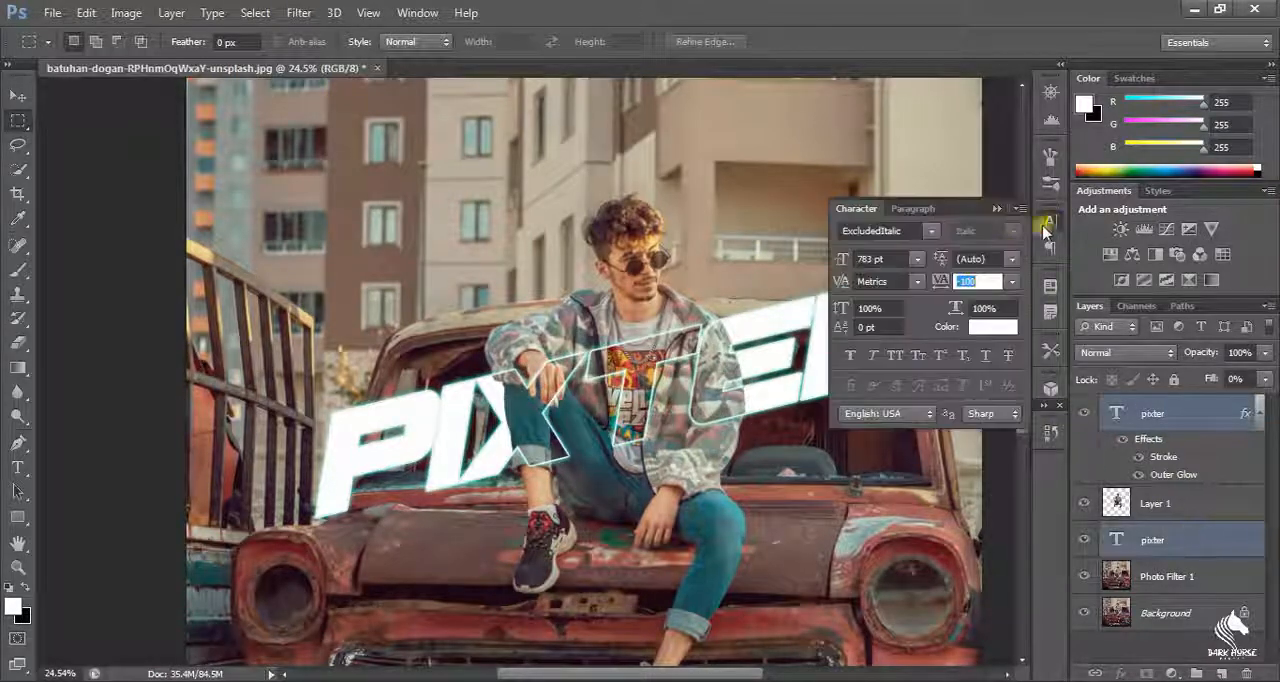
{"action": "left_click", "coordinate": [999, 209]}
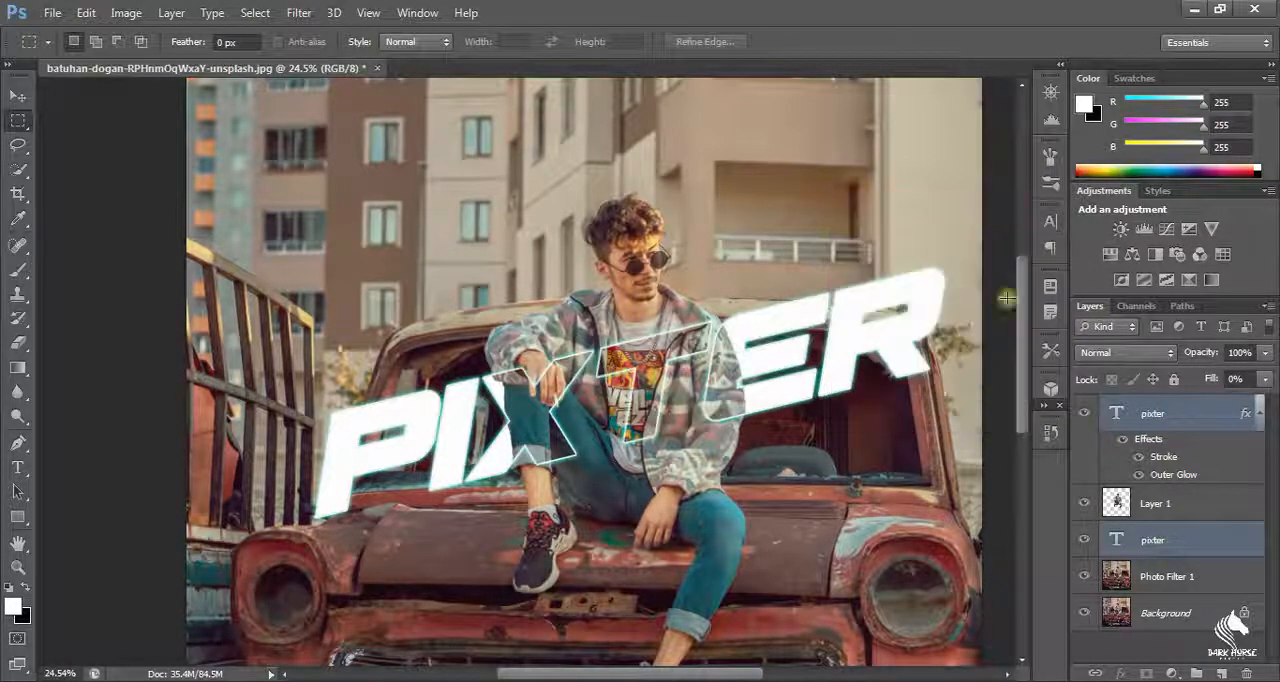
{"action": "scroll", "coordinate": [668, 420], "scroll_direction": "up", "scroll_amount": 10}
{"action": "scroll", "coordinate": [668, 420], "scroll_direction": "down", "scroll_amount": 8}
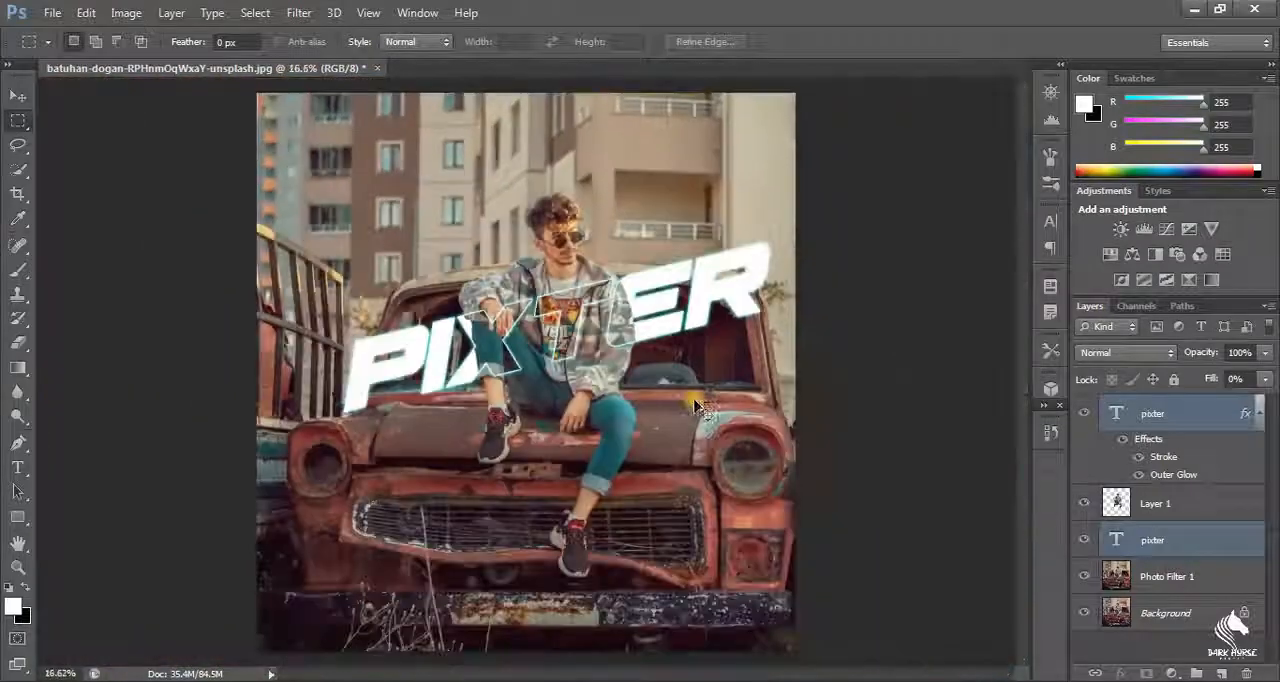
{"action": "scroll", "coordinate": [556, 333], "scroll_direction": "up", "scroll_amount": 2}
{"action": "scroll", "coordinate": [485, 371], "scroll_direction": "down", "scroll_amount": 2}
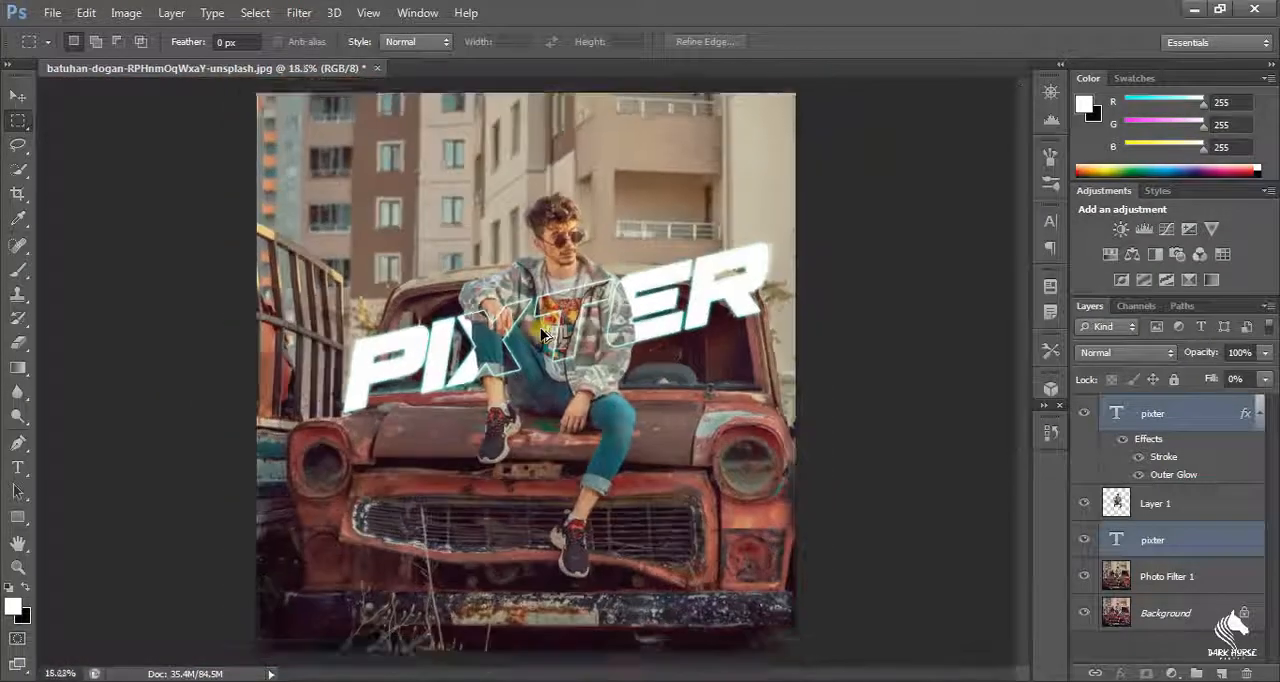
Step: Crop the image at the bottom edge below the car's grille and at the top edge above the man's head
{"action": "left_click", "coordinate": [16, 193]}
{"action": "left_click_drag", "start_coordinate": [524, 623], "coordinate": [534, 596]}
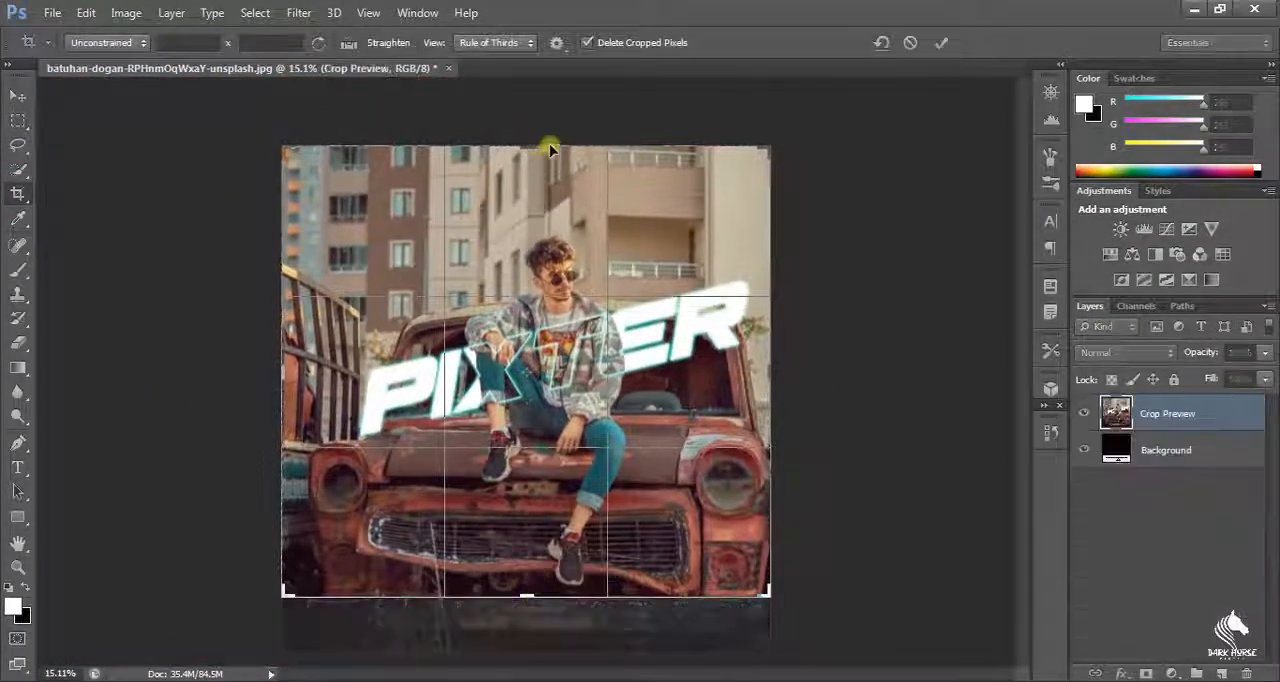
{"action": "left_click_drag", "start_coordinate": [547, 147], "coordinate": [525, 182]}
{"action": "key", "text": "Return"}
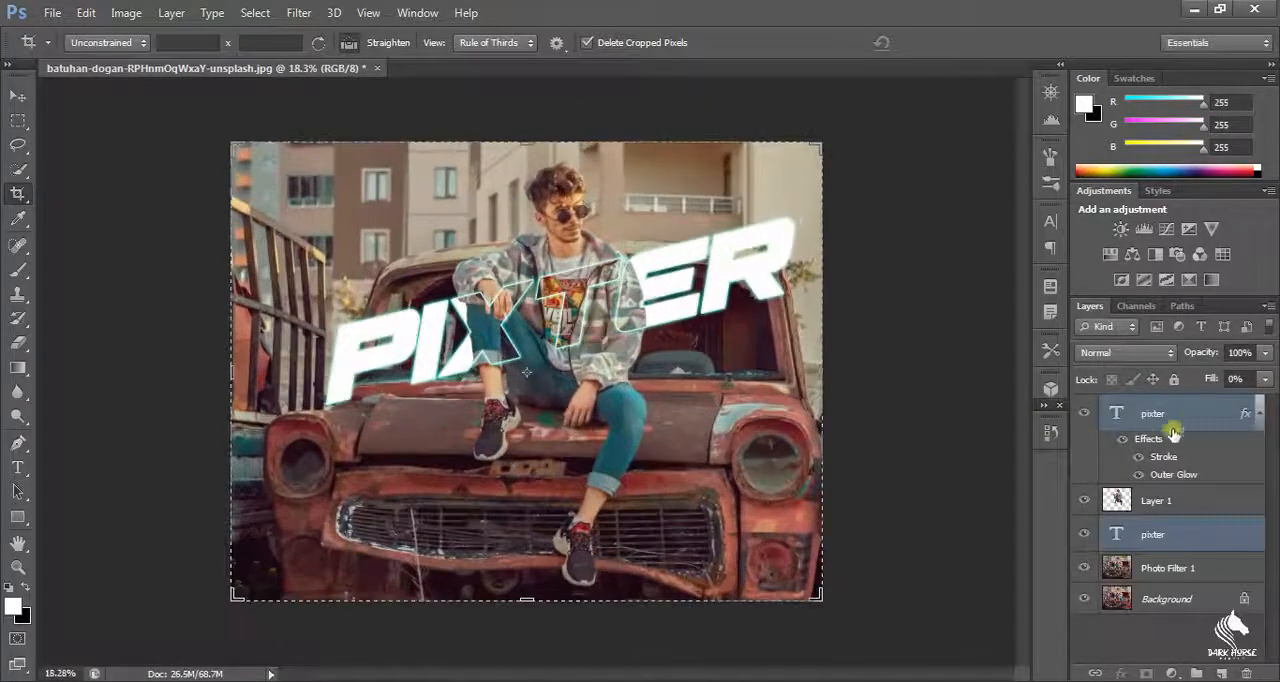
Step: Enlarge both PIXTER text layers to about 121% width and 123% height and center them across the picture
{"action": "key", "text": "ctrl+t"}
{"action": "left_click_drag", "start_coordinate": [326, 399], "coordinate": [268, 428]}
{"action": "left_click_drag", "start_coordinate": [794, 216], "coordinate": [834, 199]}
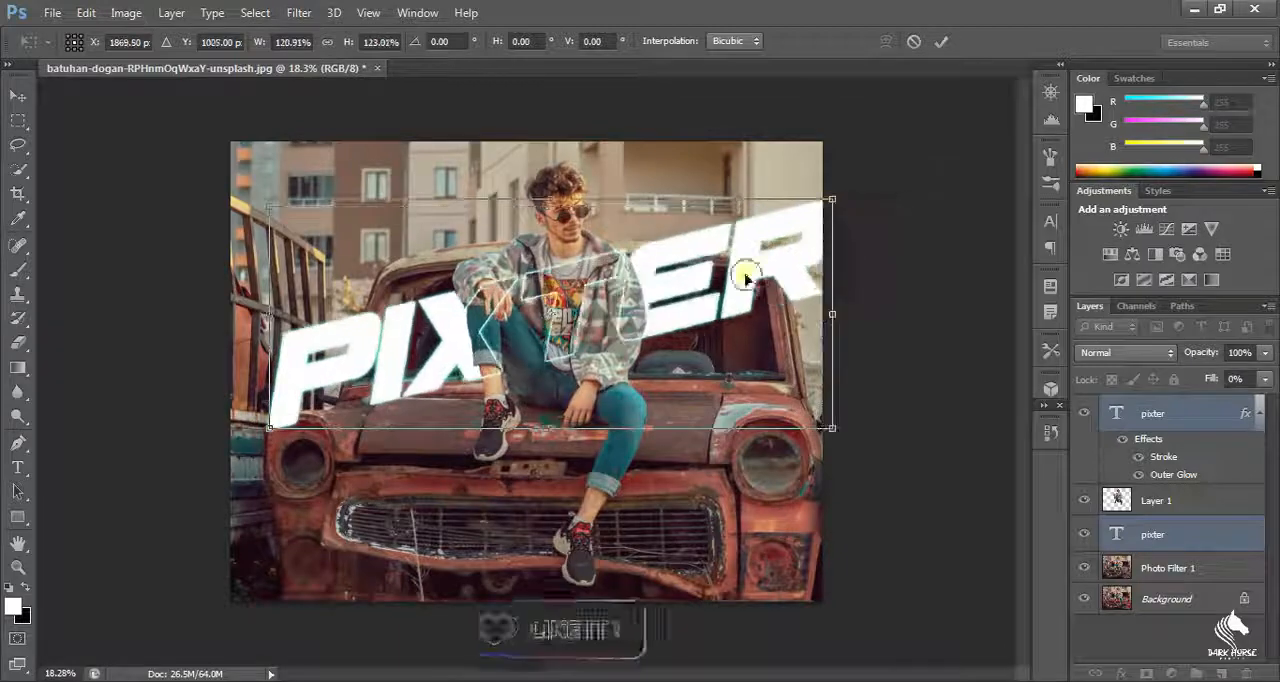
{"action": "mouse_move", "coordinate": [740, 271]}
{"action": "left_mouse_down"}
{"action": "mouse_move", "coordinate": [729, 257]}
{"action": "mouse_move", "coordinate": [724, 284]}
{"action": "mouse_move", "coordinate": [727, 263]}
{"action": "left_mouse_up"}
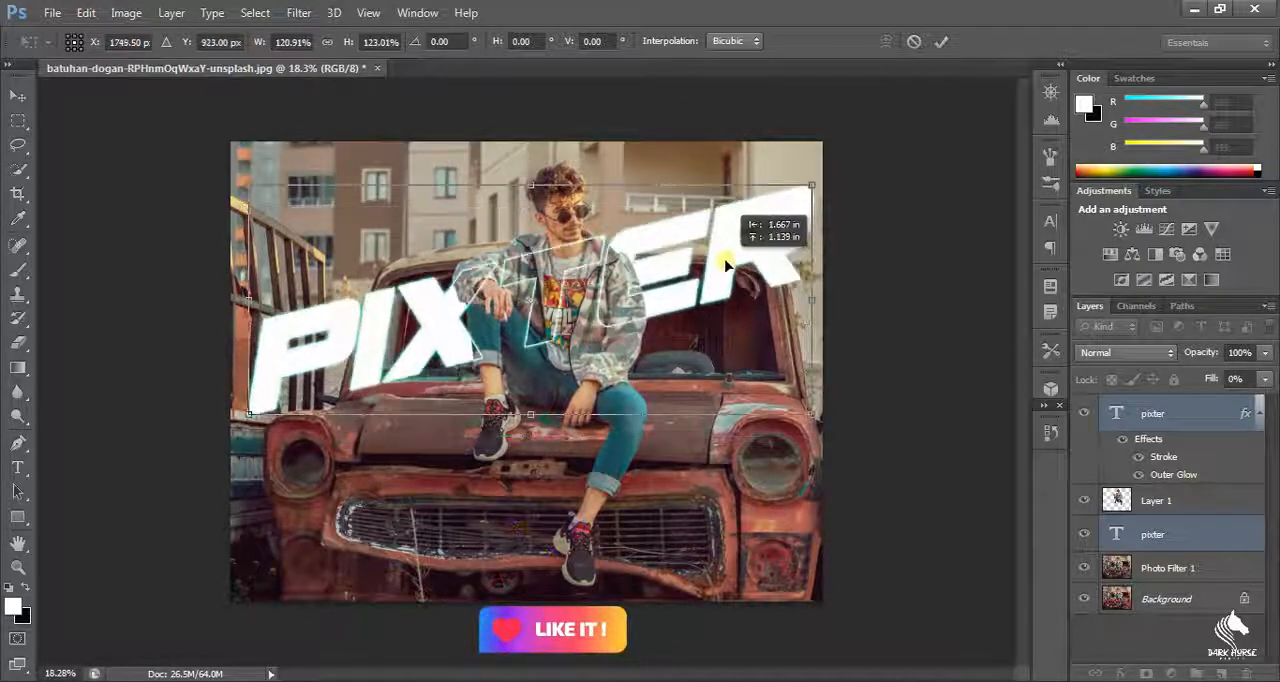
{"action": "key", "text": "Return"}
{"action": "left_click", "coordinate": [20, 121]}
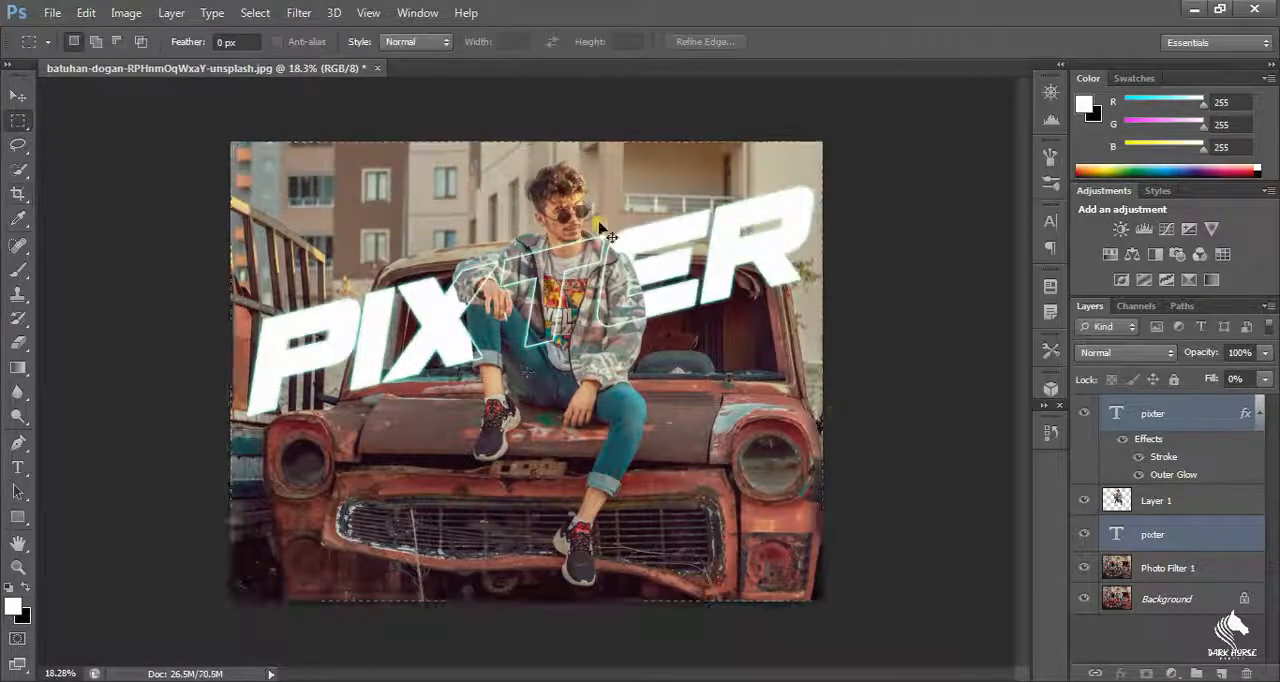
Step: Add a Color Overlay to the filled PIXTER text layer behind the man
{"action": "scroll", "coordinate": [600, 230], "scroll_direction": "down", "scroll_amount": 3}
{"action": "scroll", "coordinate": [600, 281], "scroll_direction": "up", "scroll_amount": 7}
{"action": "scroll", "coordinate": [598, 283], "scroll_direction": "down", "scroll_amount": 2}
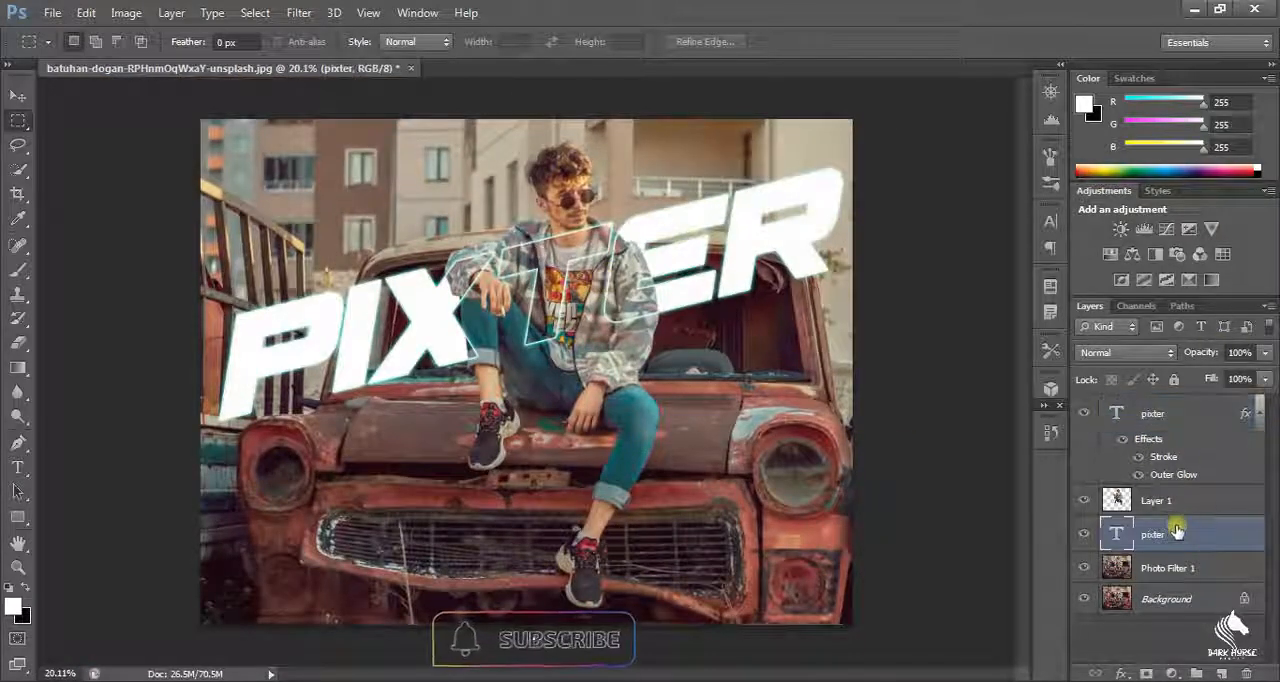
{"action": "left_click", "coordinate": [1265, 379]}
{"action": "mouse_move", "coordinate": [1262, 399]}
{"action": "left_mouse_down"}
{"action": "mouse_move", "coordinate": [1236, 405]}
{"action": "mouse_move", "coordinate": [1272, 403]}
{"action": "left_mouse_up"}
{"action": "double_click", "coordinate": [1214, 530]}
{"action": "left_click", "coordinate": [678, 312]}
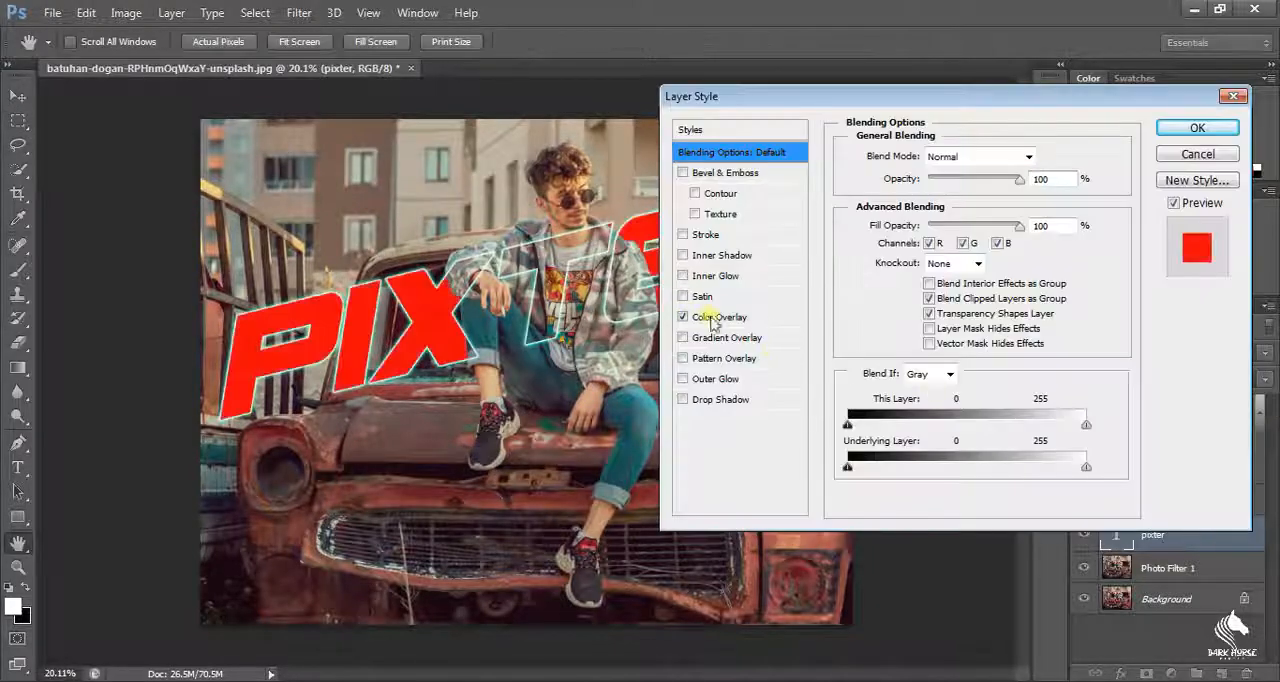
{"action": "left_click_drag", "start_coordinate": [816, 92], "coordinate": [975, 70]}
Step: Set the Color Overlay of the filled PIXTER text to off-white (faf8f8) and apply the layer style
{"action": "left_click", "coordinate": [880, 291]}
{"action": "left_click", "coordinate": [1195, 128]}
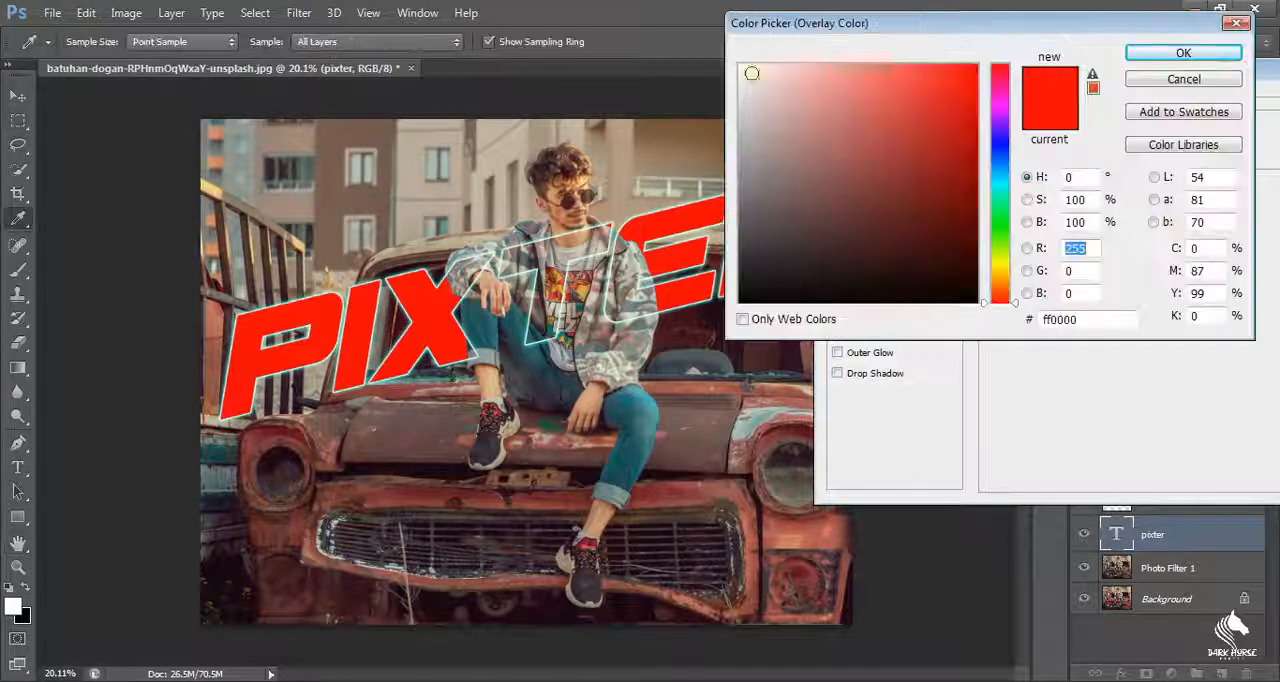
{"action": "mouse_move", "coordinate": [745, 70]}
{"action": "left_mouse_down"}
{"action": "mouse_move", "coordinate": [744, 91]}
{"action": "mouse_move", "coordinate": [742, 73]}
{"action": "left_mouse_up"}
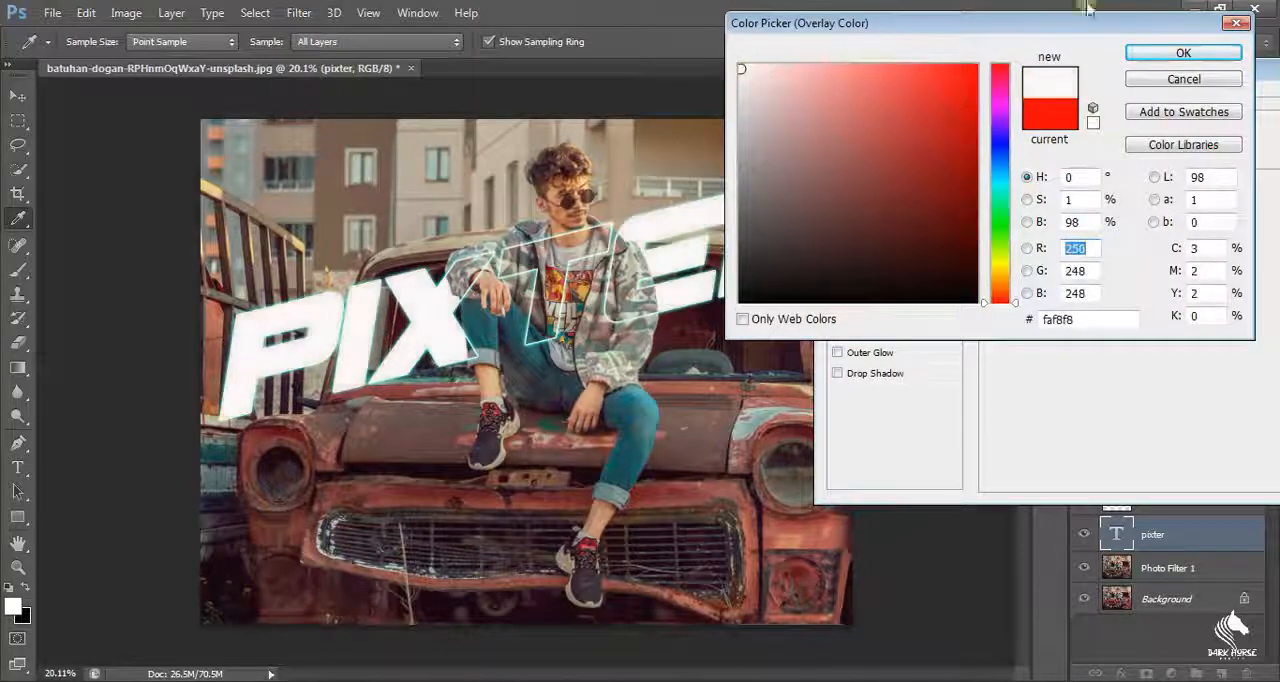
{"action": "left_click", "coordinate": [1184, 53]}
{"action": "left_click_drag", "start_coordinate": [1204, 75], "coordinate": [948, 120]}
{"action": "left_click", "coordinate": [1102, 145]}
{"action": "scroll", "coordinate": [546, 266], "scroll_direction": "up", "scroll_amount": 14}
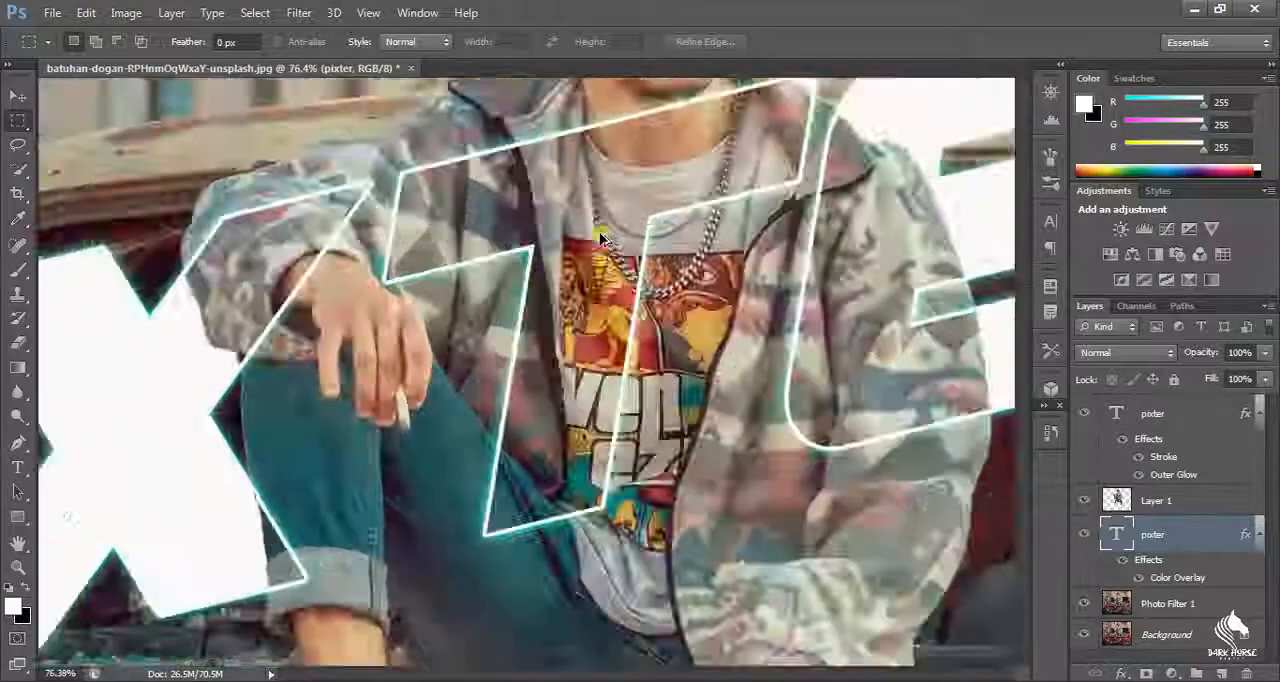
{"action": "scroll", "coordinate": [601, 238], "scroll_direction": "down", "scroll_amount": 12}
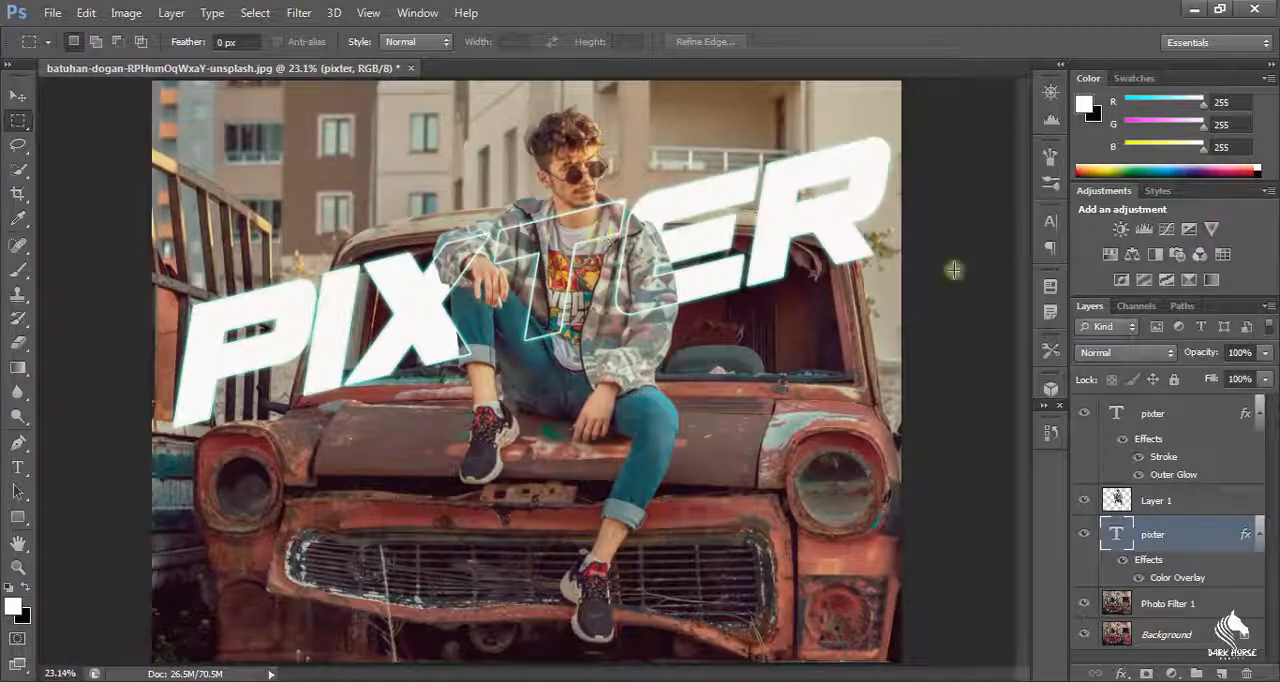